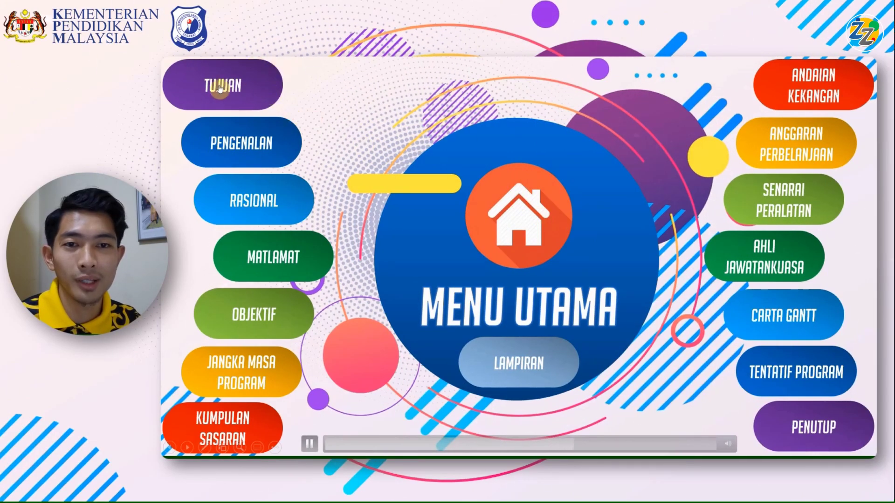
Step: Jump from the MENU UTAMA slide to the TUJUAN slide via its link
left_click(219, 86)
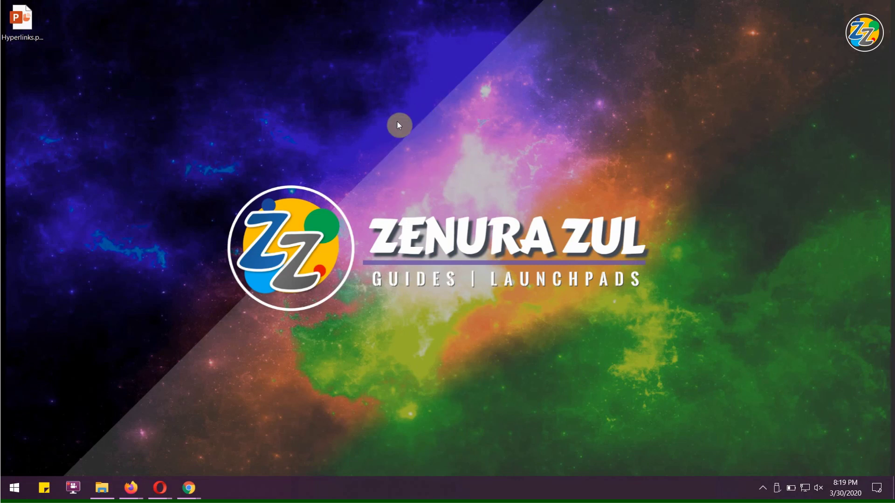
Step: Open Hyperlinks.pptx and add a first slide with its title and subtitle placeholders removed
double_click(34, 27)
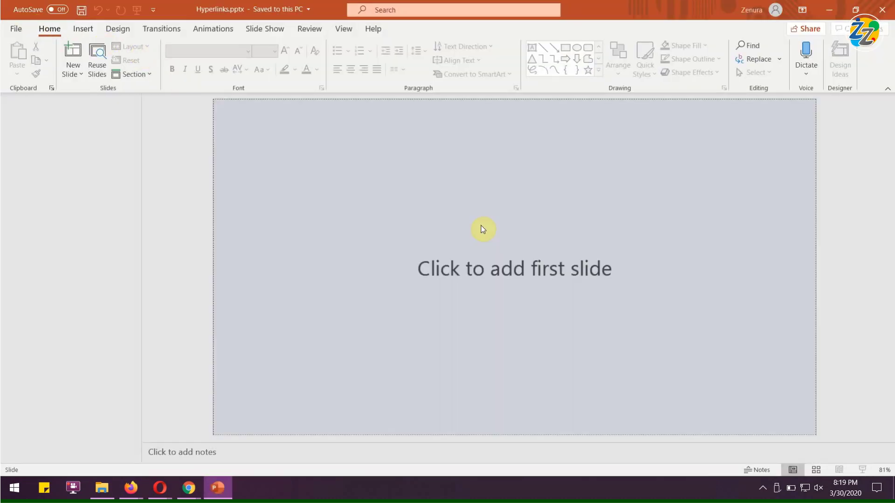
left_click(482, 229)
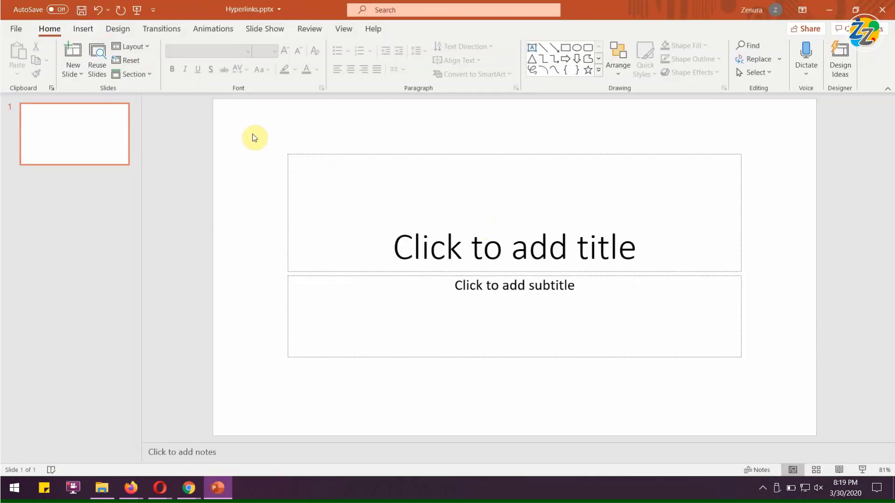
left_click_drag(251, 131, 781, 398)
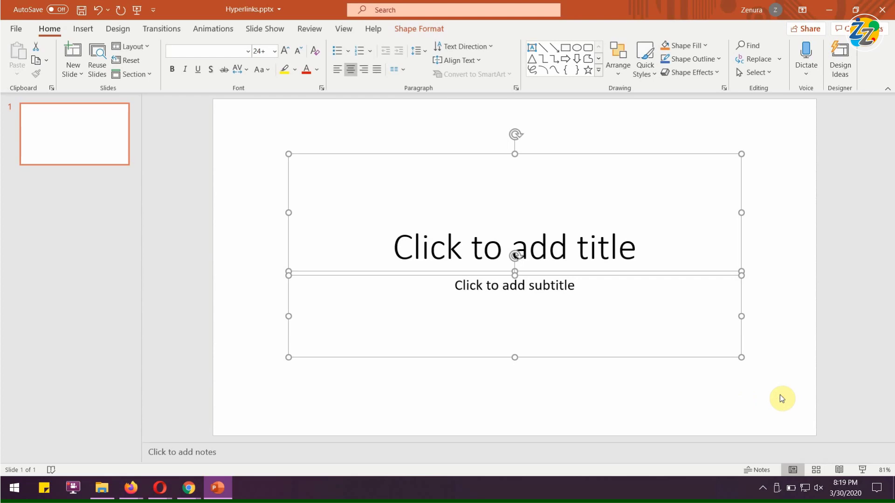
key("Delete")
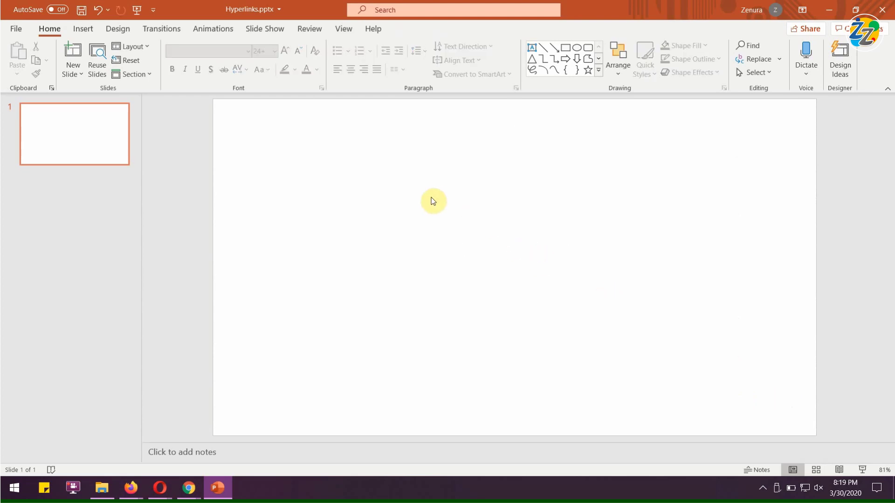
Step: Draw a blue rounded rectangle near the top-left of the slide
left_click(88, 33)
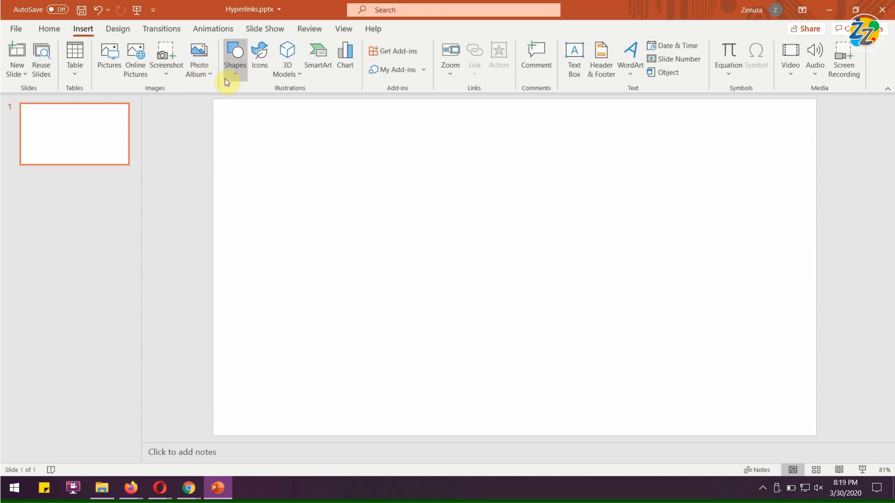
left_click(228, 80)
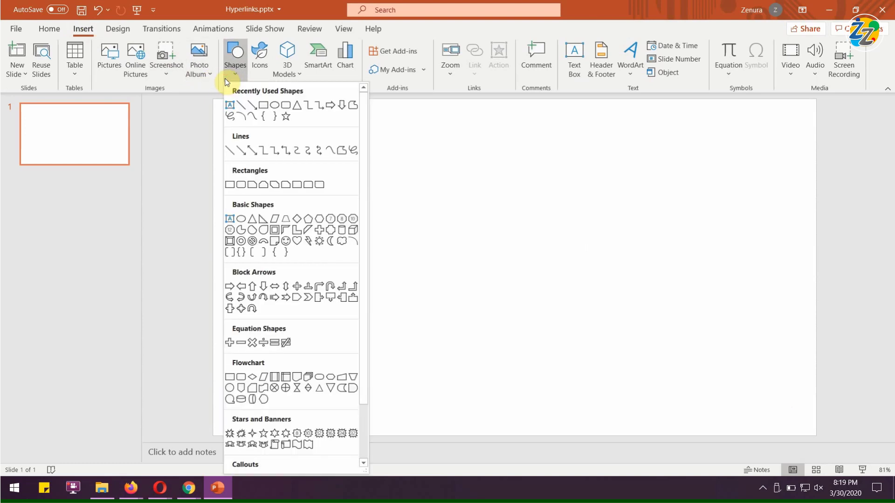
left_click(285, 111)
left_click_drag(281, 163, 355, 231)
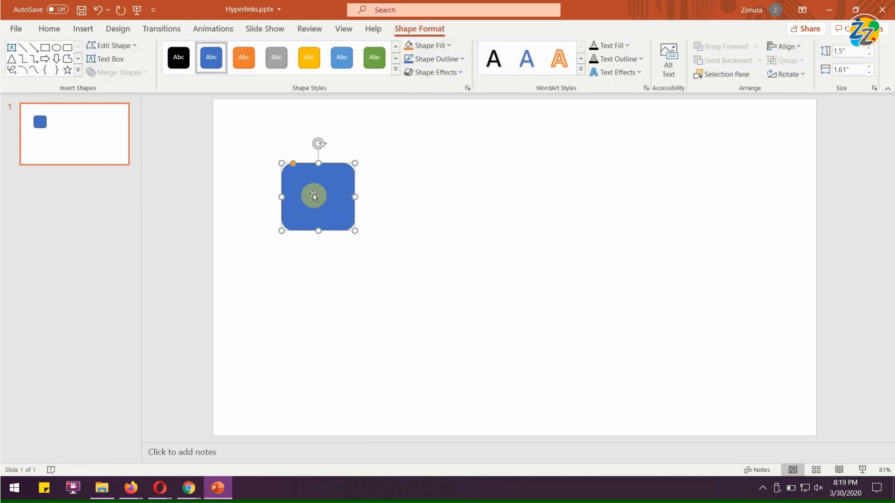
key("Escape")
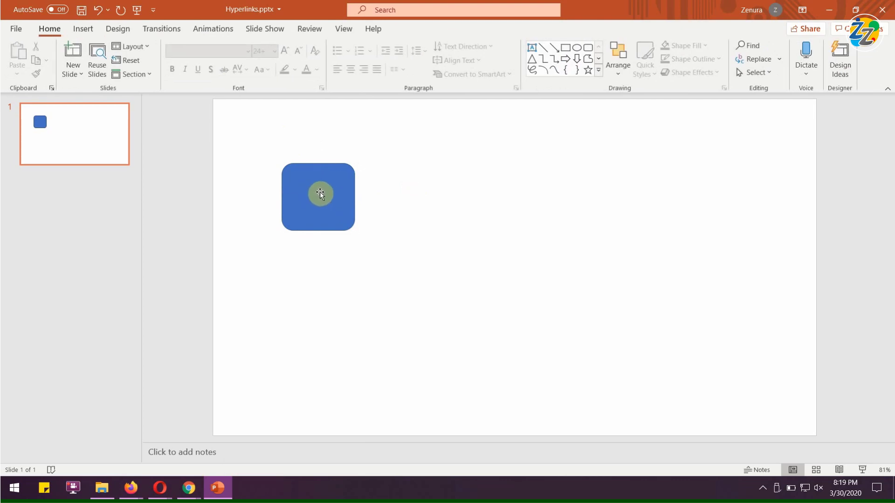
Step: Add three new slides after slide 1
left_click(100, 197)
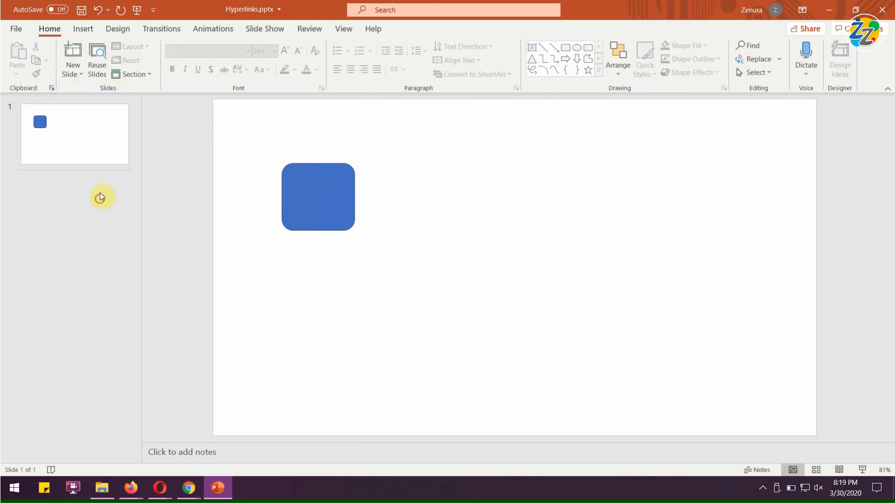
left_click(73, 53)
left_click(73, 53)
left_click(73, 54)
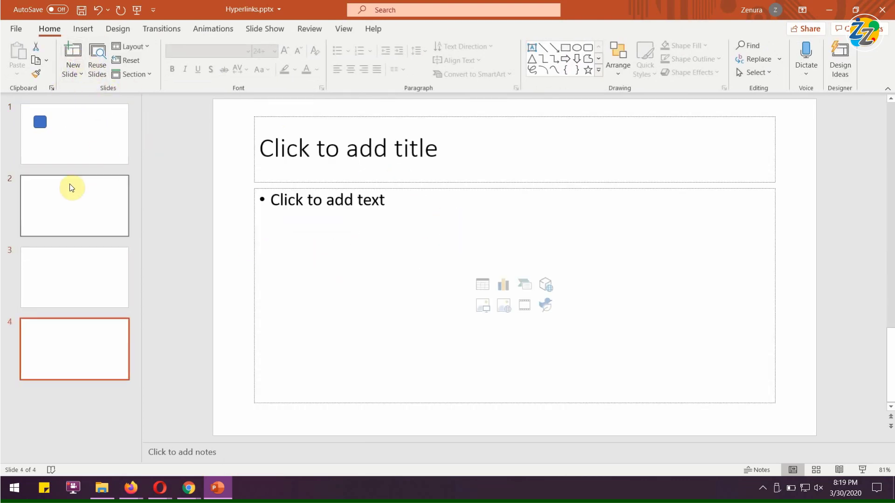
Step: Title slides 2, 3 and 4 with the numbers 2, 3 and 4
left_click(71, 188)
left_click(298, 147)
type("2")
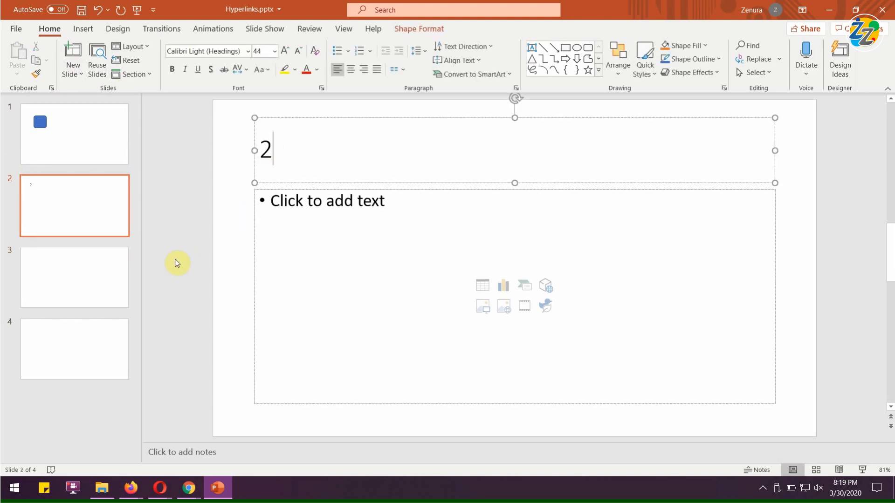
left_click(110, 278)
left_click(291, 161)
type("3")
left_click(91, 337)
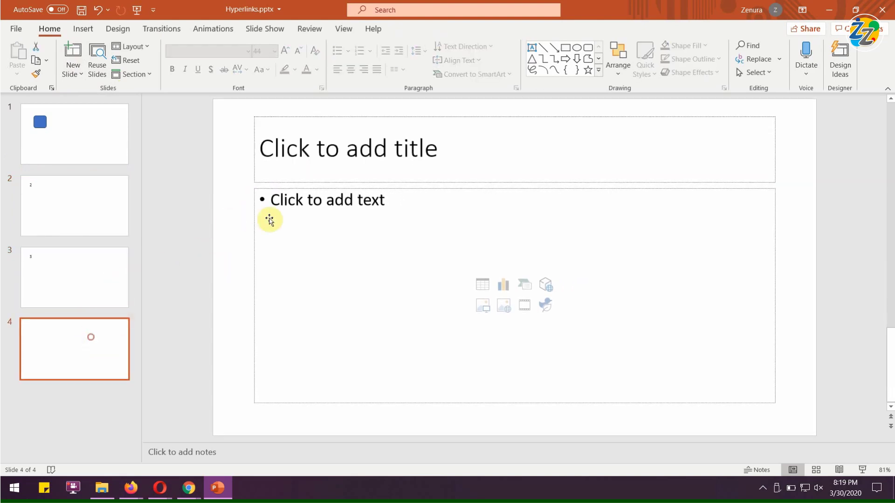
left_click(289, 163)
type("4")
left_click(184, 189)
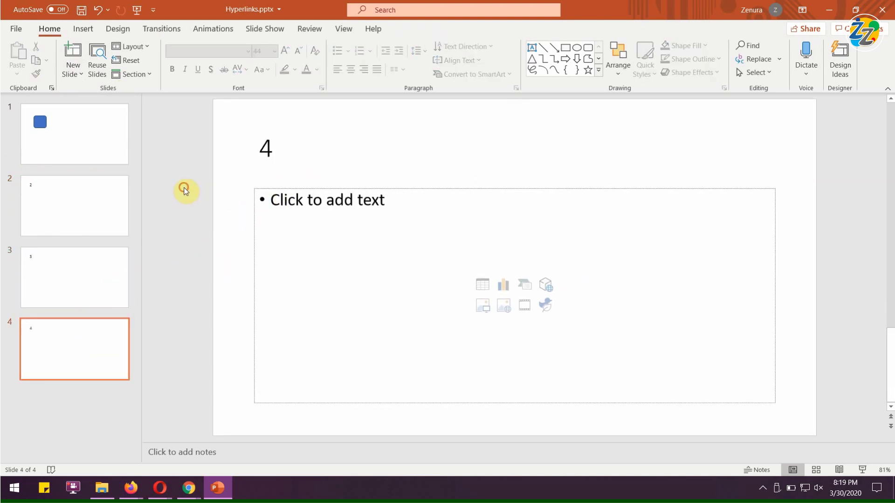
Step: Return to slide 1 and check its blue rounded square
left_click(111, 152)
left_click(326, 192)
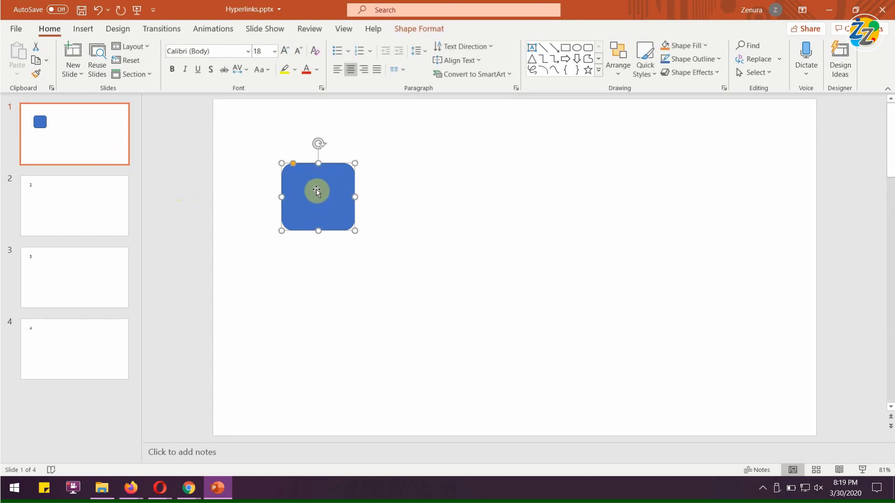
left_click(373, 180)
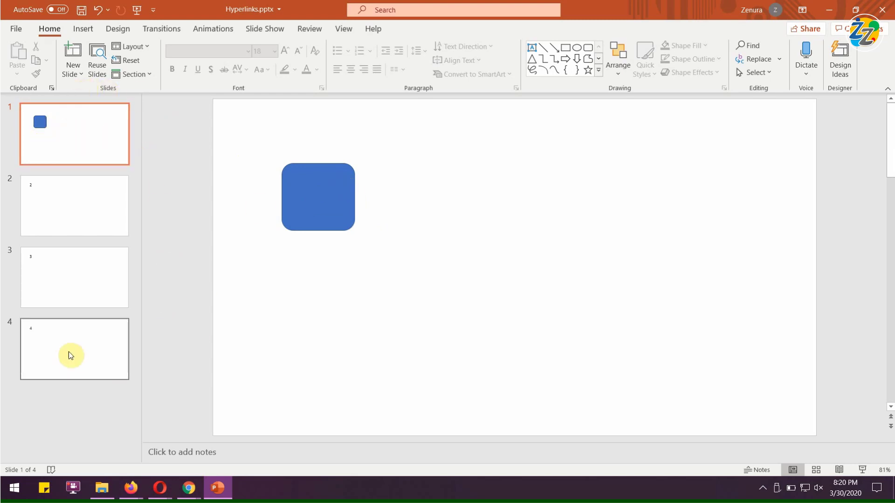
Step: Start a hyperlink on the blue square and browse to Hyperlinks.pptx on the Desktop
left_click(309, 200)
right_click(309, 201)
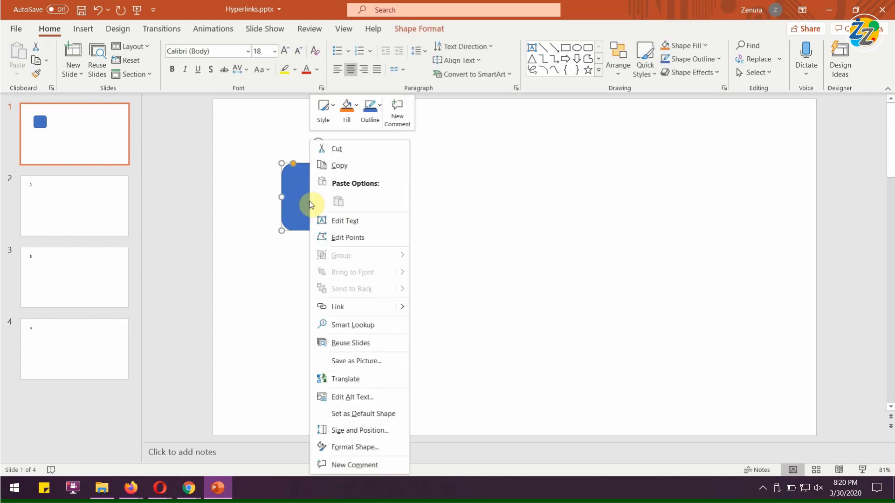
left_click(356, 308)
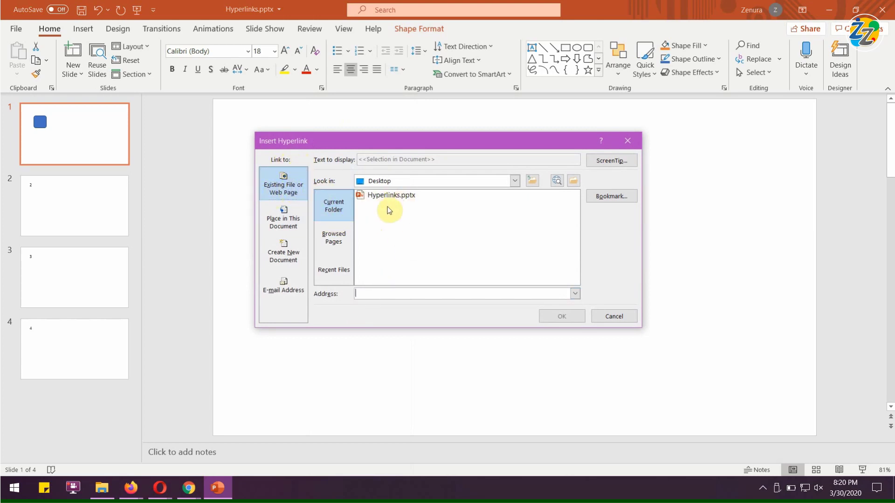
left_click(513, 181)
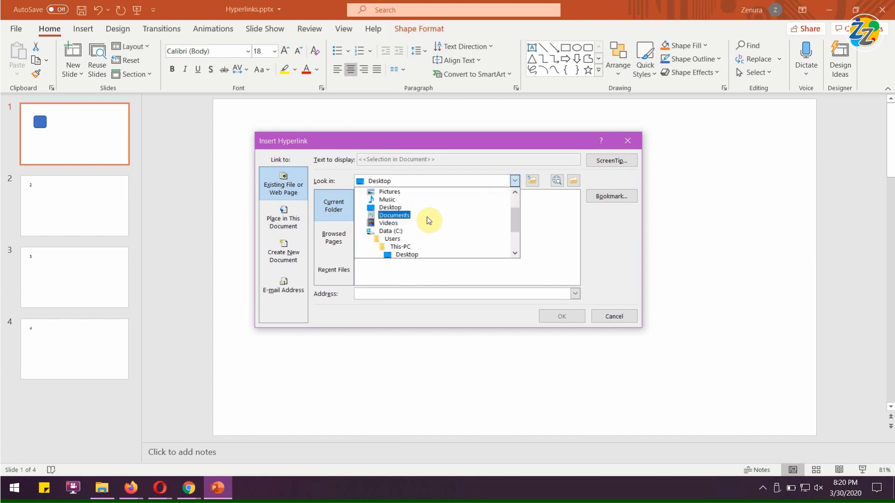
scroll(424, 219, "up", 2)
left_click(565, 232)
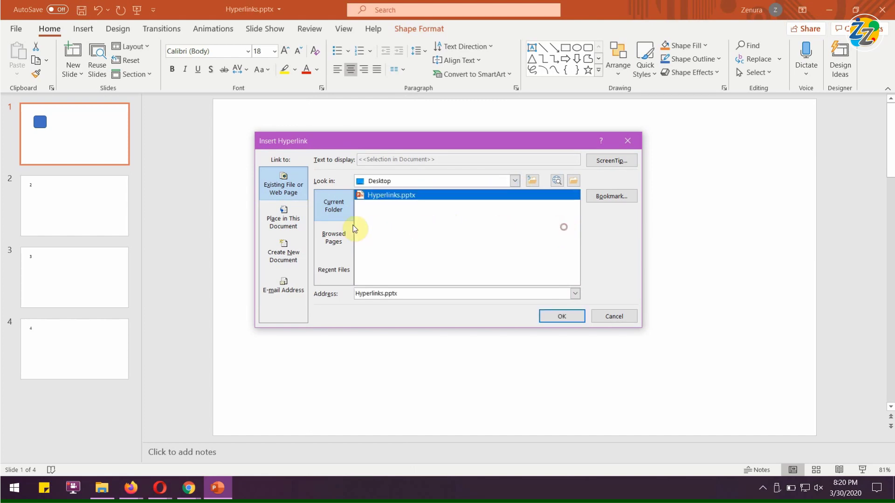
Step: Preview slides 1 and 2 under Place in This Document, then return to Existing File or Web Page
left_click(284, 219)
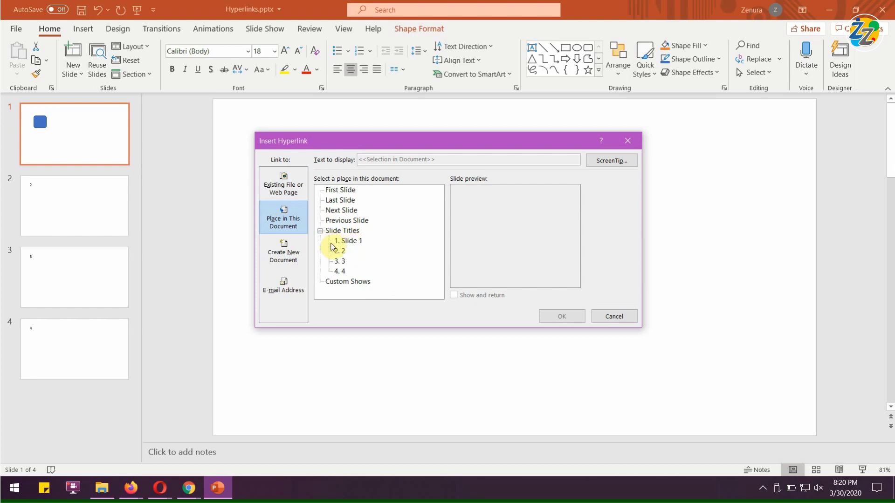
left_click(338, 240)
left_click(341, 251)
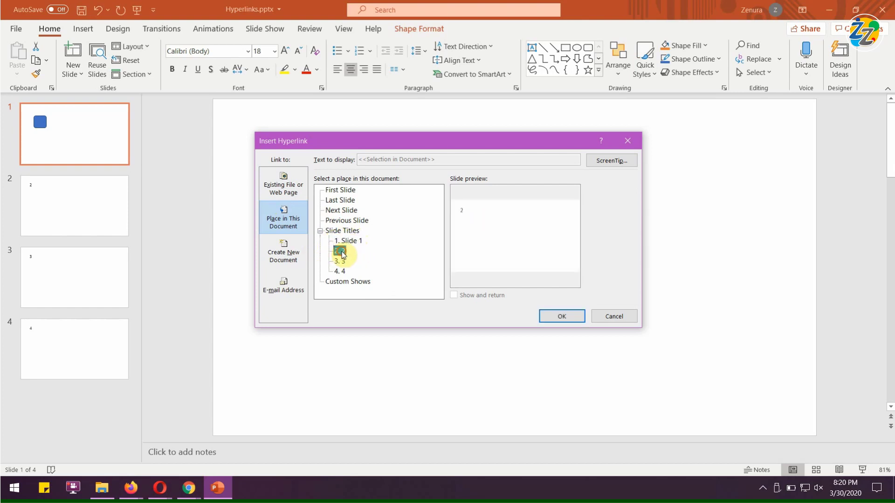
left_click(340, 270)
left_click(348, 240)
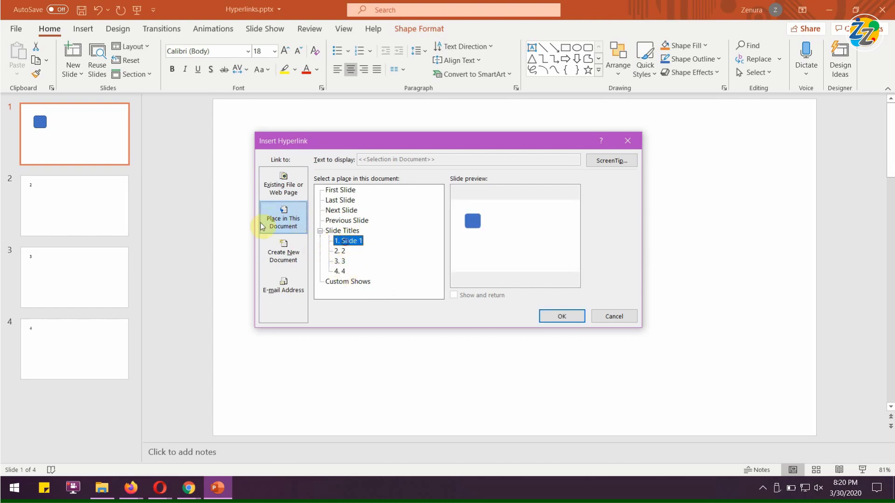
left_click(301, 187)
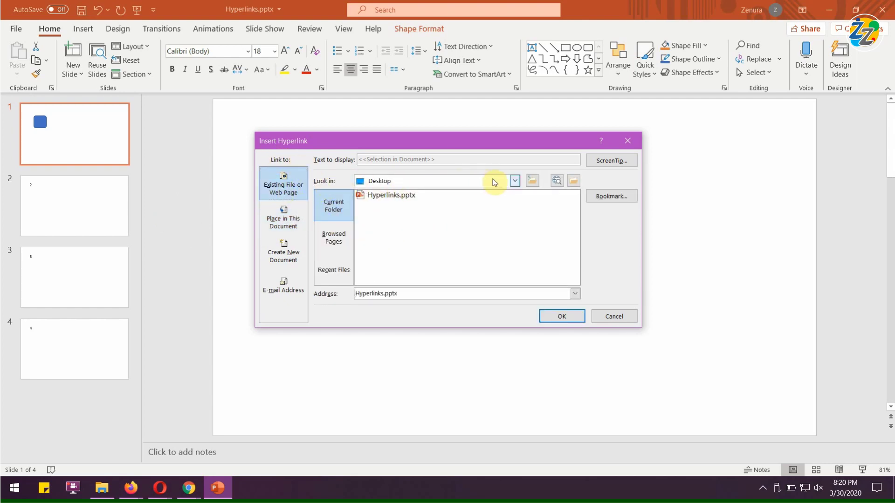
Step: Link the square to 1) Bidang Tugas AJK.docx in 3D Objects > 2 PISMP > MPU 3031 PENGURUSAN KOKURIKULUM > COVID-19
left_click(514, 181)
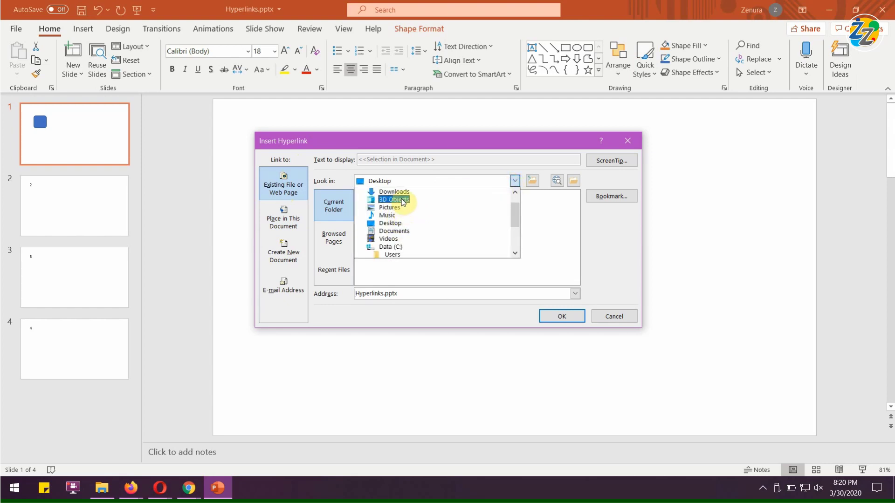
left_click(400, 201)
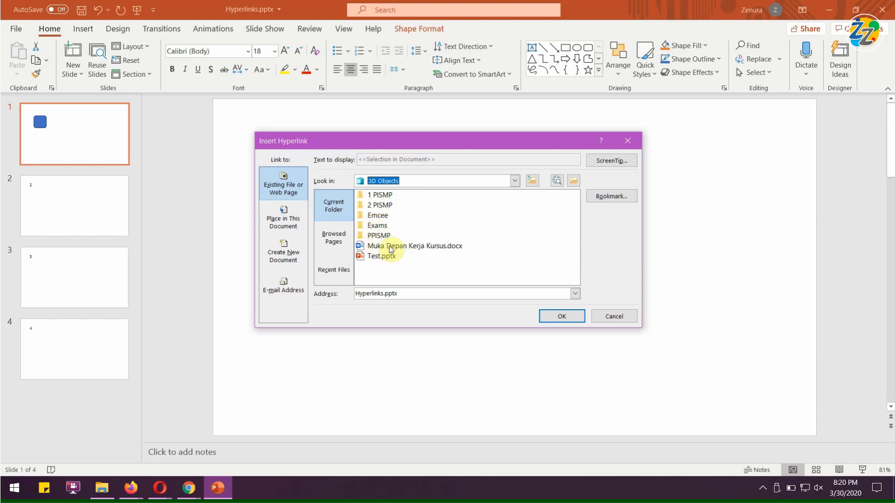
double_click(385, 206)
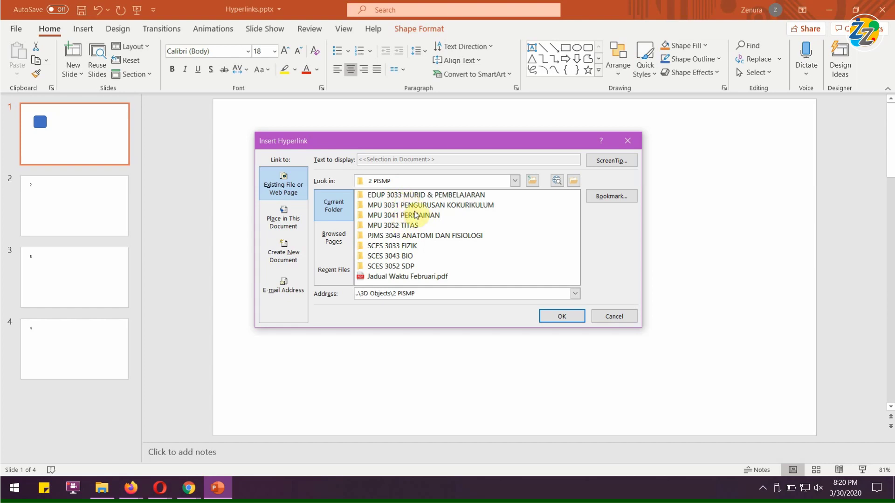
double_click(417, 206)
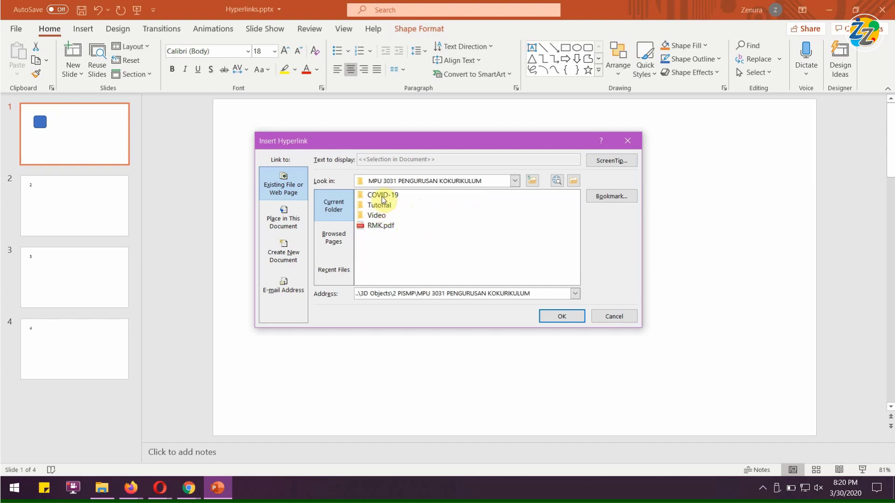
double_click(385, 196)
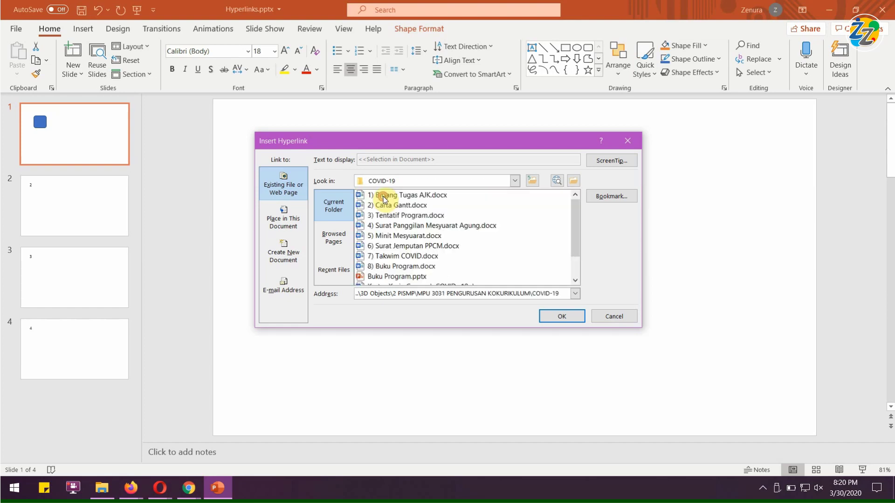
left_click(415, 199)
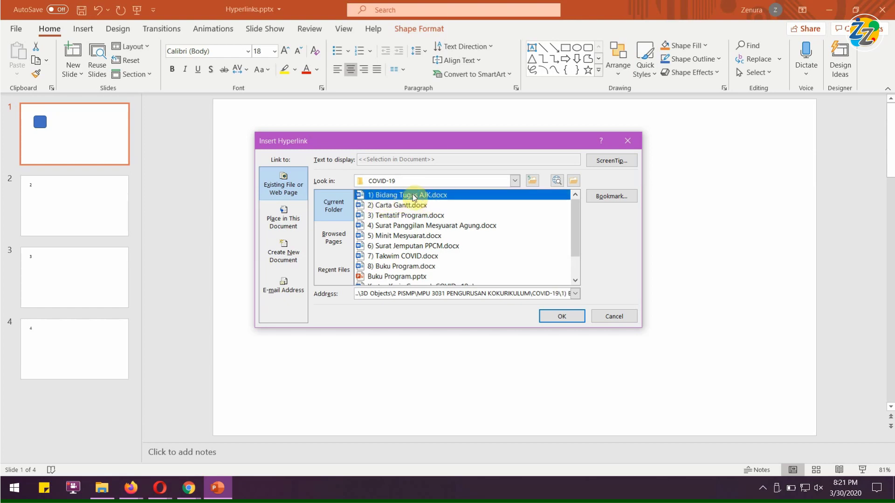
left_click(562, 316)
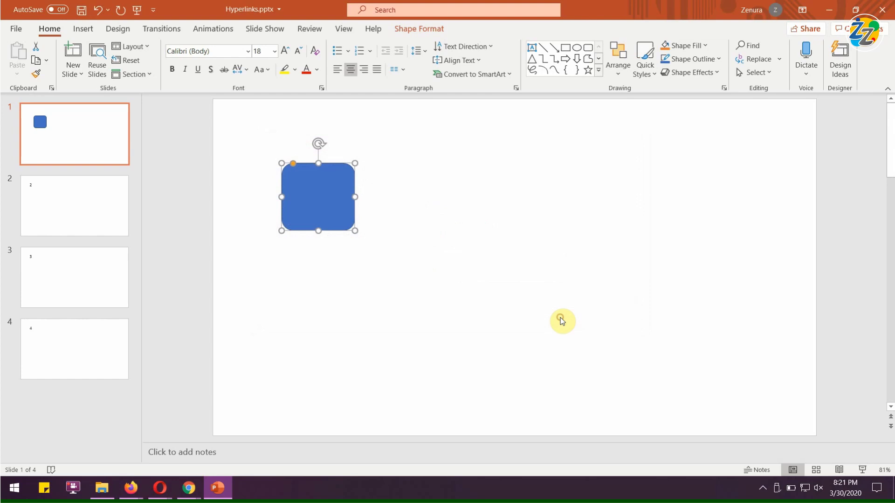
left_click(410, 207)
left_click(328, 196)
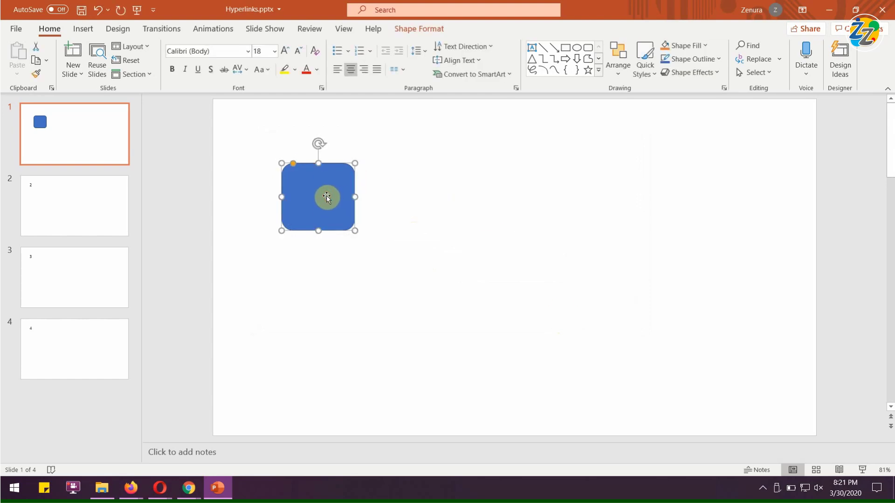
left_click(427, 195)
Step: Follow the blue square's hyperlink to open 1) Bidang Tugas AJK.docx
left_click(334, 201)
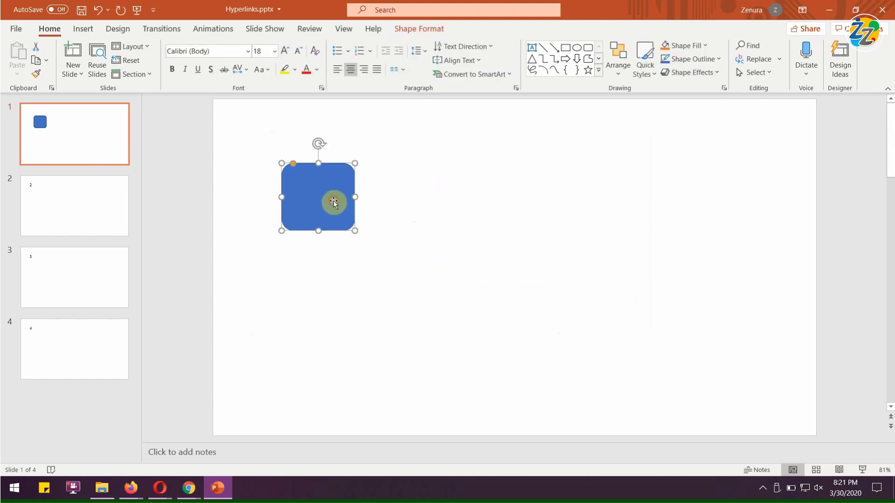
left_click(388, 213)
left_click(306, 188)
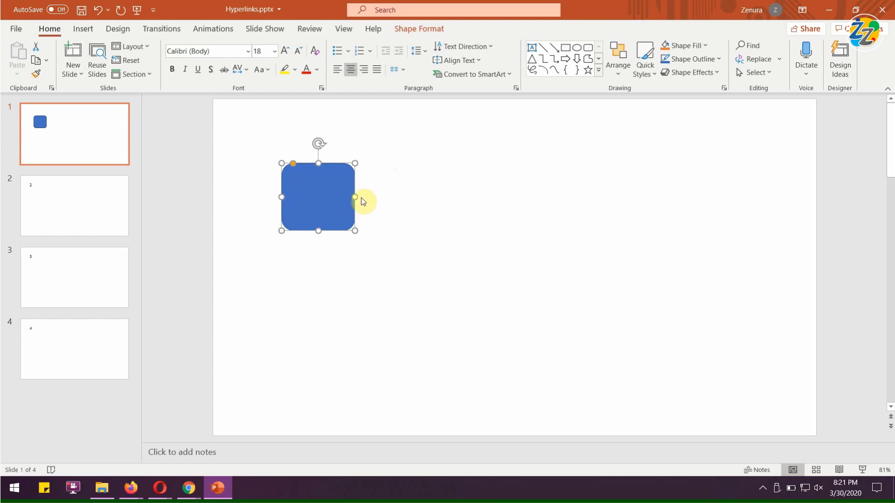
left_click(321, 195, "ctrl")
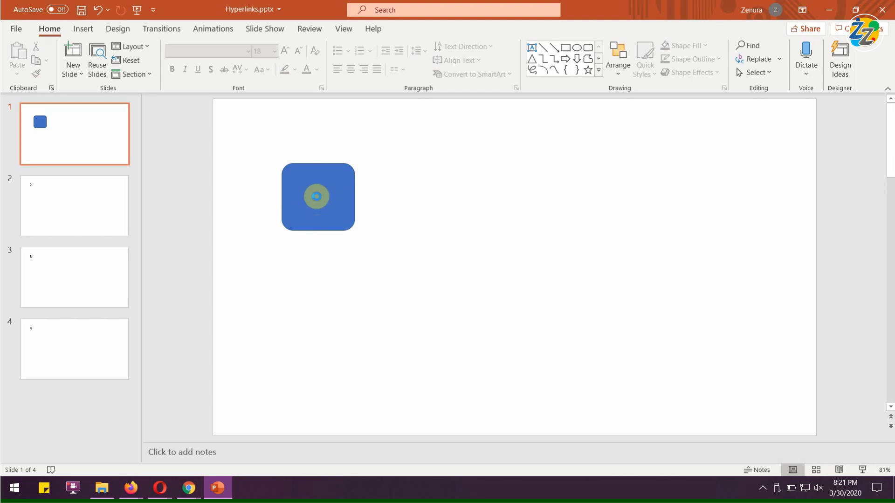
Step: Scroll through the committee duty table in 1) Bidang Tugas AJK.docx, then close Word
scroll(329, 196, "down", 3)
scroll(334, 203, "down", 2)
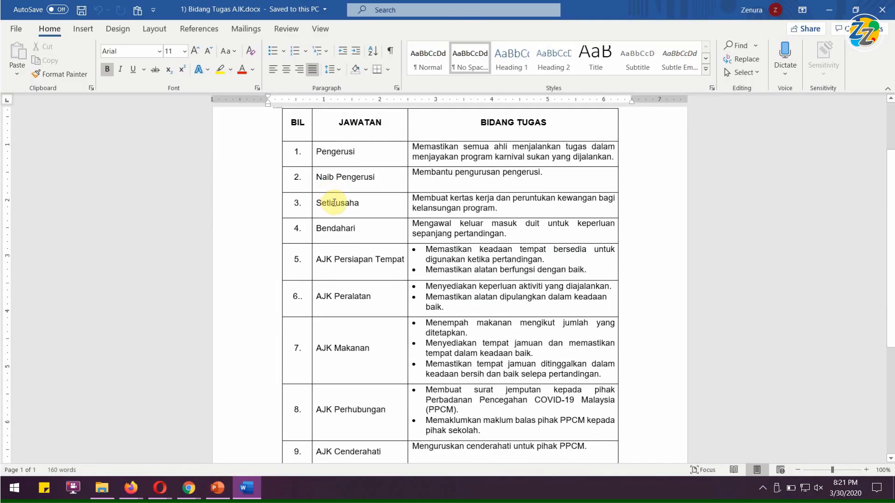
scroll(334, 203, "up", 3)
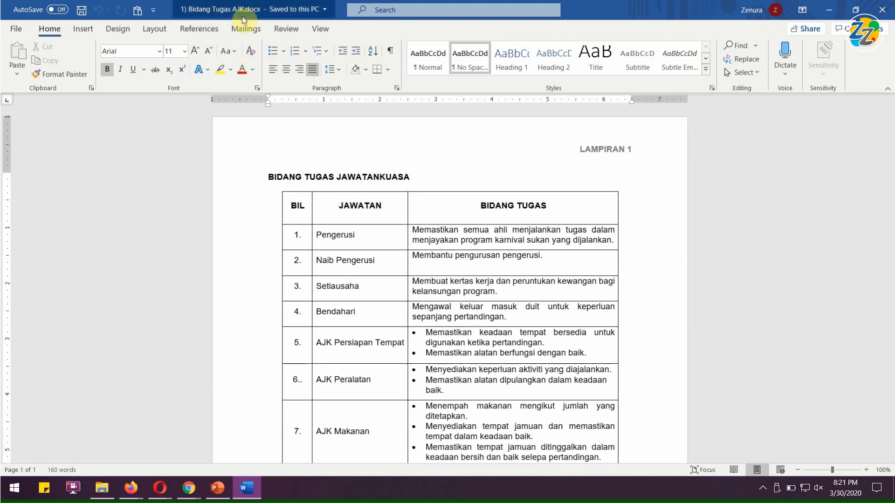
scroll(418, 256, "down", 3)
scroll(421, 266, "down", 3)
scroll(421, 286, "up", 3)
scroll(436, 276, "up", 2)
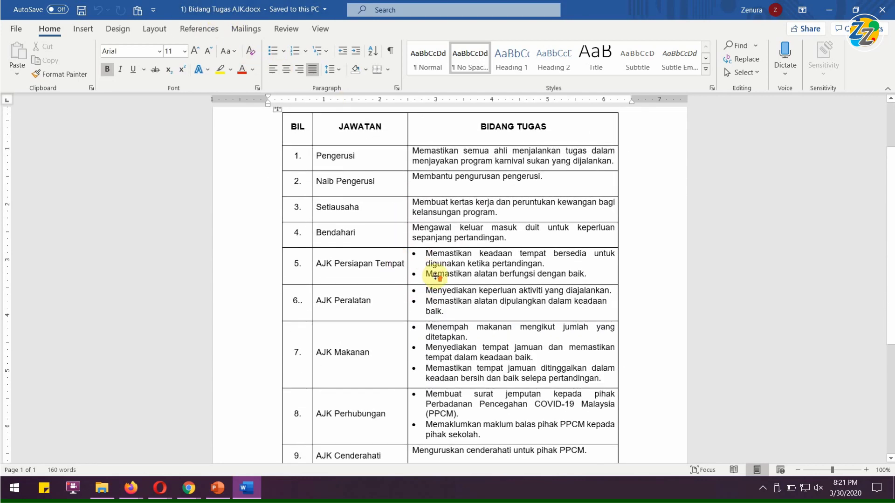
scroll(438, 276, "up", 2)
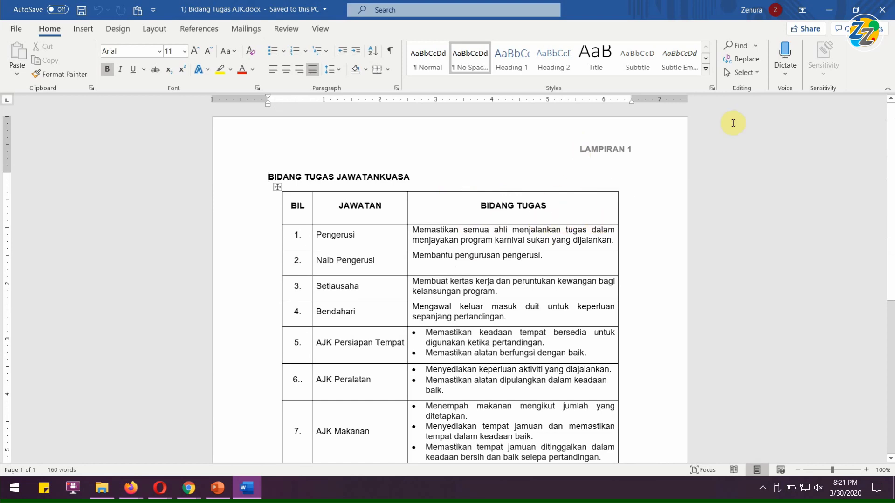
left_click(882, 9)
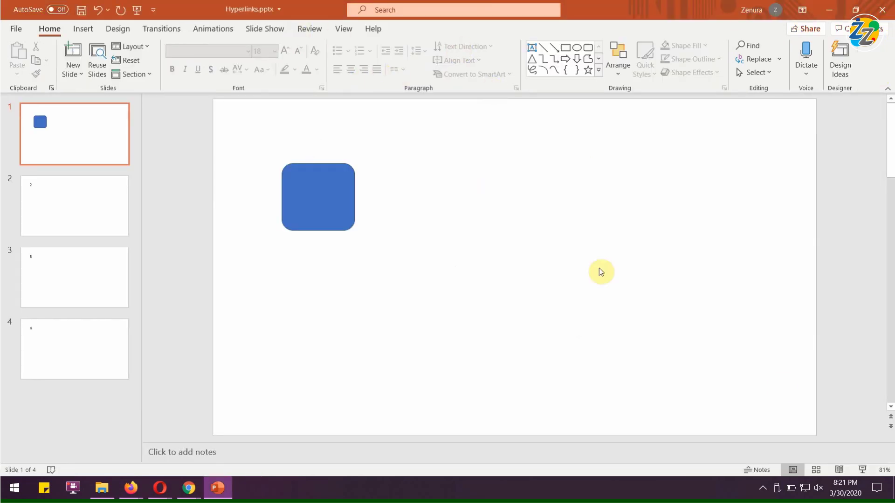
Step: Run the slide show from slide 1 and follow the blue square's link to the Word file
left_click(861, 470)
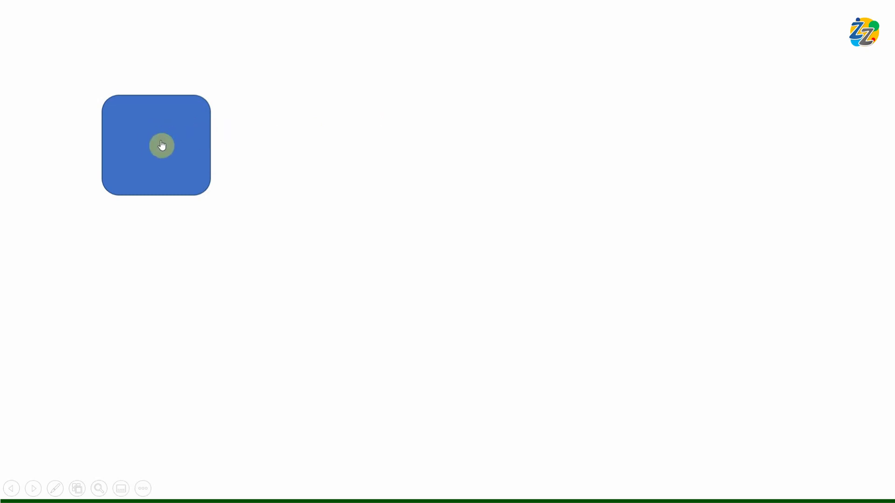
left_click(161, 146)
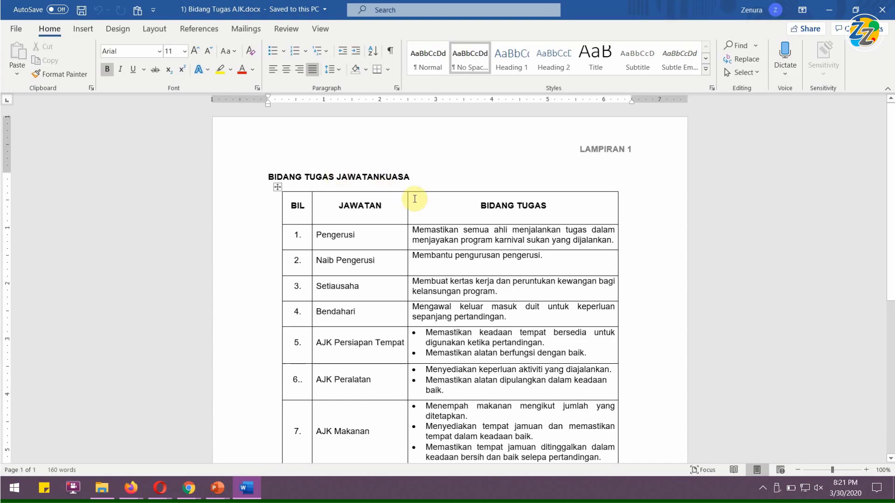
Step: Scroll the 1) Bidang Tugas AJK.docx duty table, then close it to return to PowerPoint
scroll(415, 195, "down", 5)
scroll(414, 195, "up", 5)
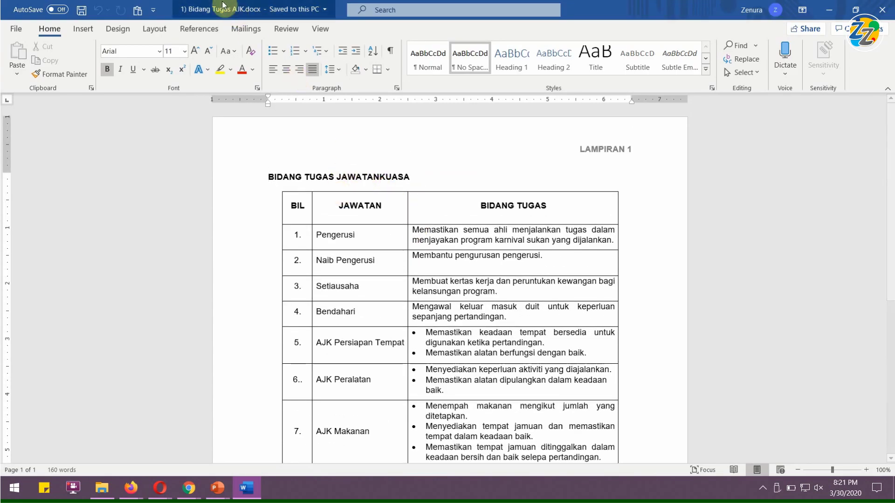
scroll(365, 205, "down", 5)
scroll(367, 206, "up", 2)
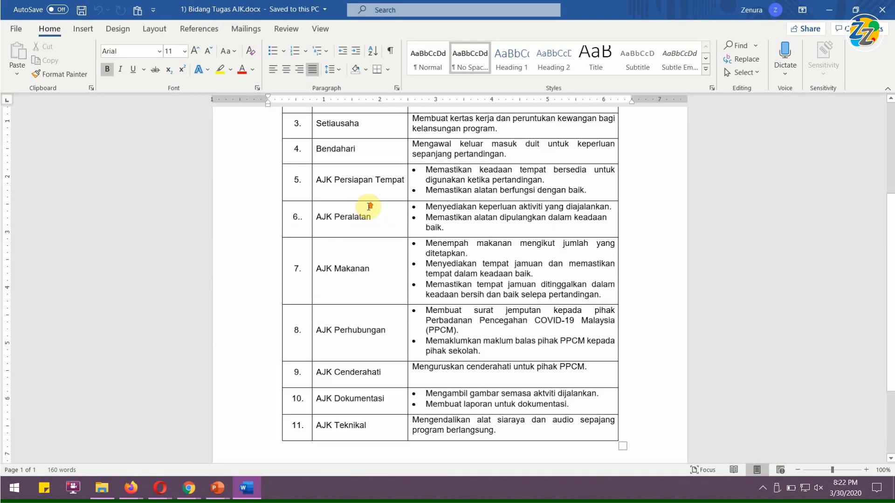
scroll(369, 206, "up", 3)
left_click(881, 9)
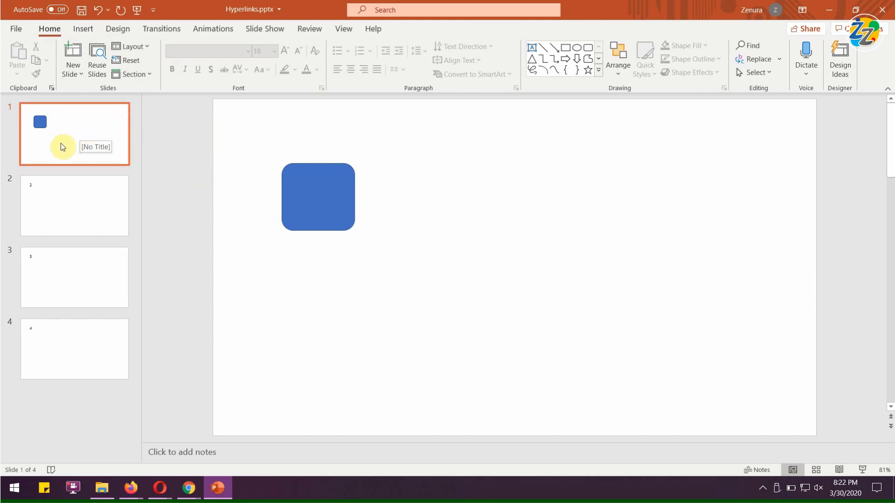
Step: Draw a second rounded rectangle to the right of the blue square
left_click(82, 31)
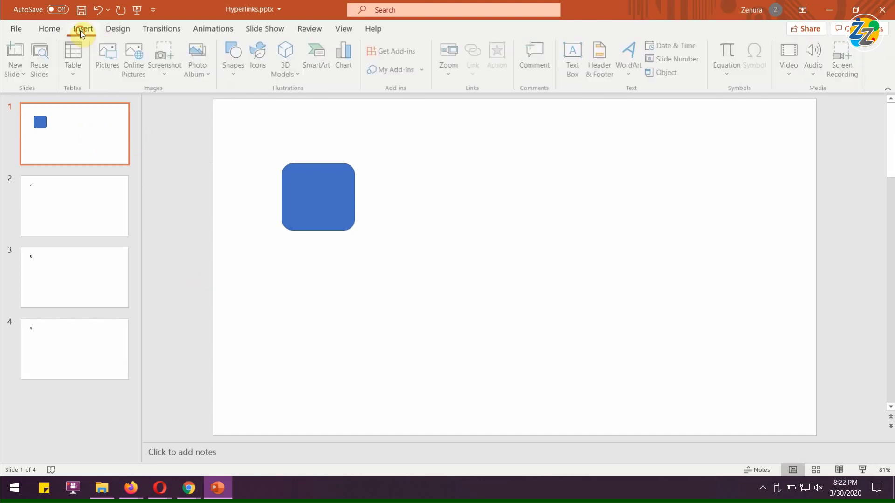
left_click(235, 66)
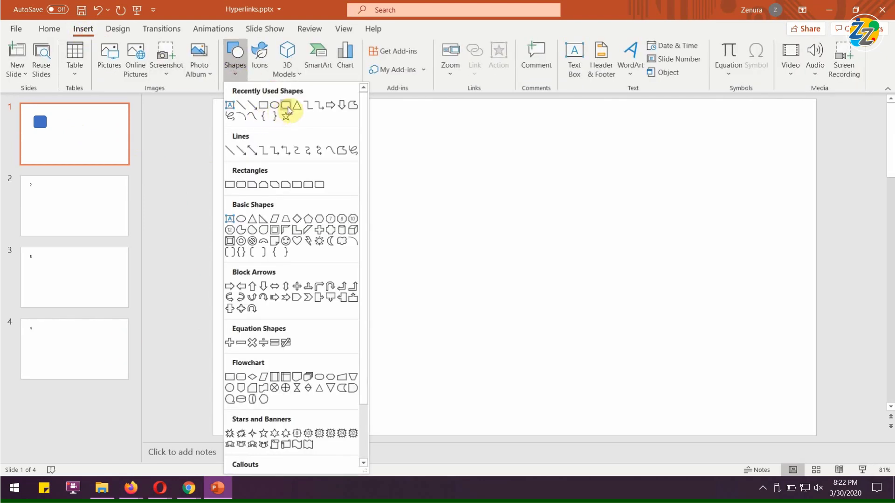
left_click(287, 110)
left_click_drag(399, 163, 481, 231)
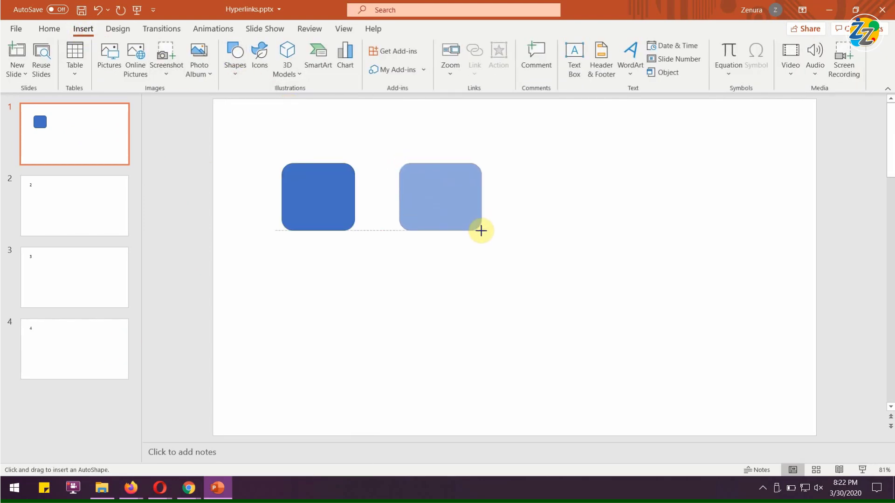
left_click(407, 47)
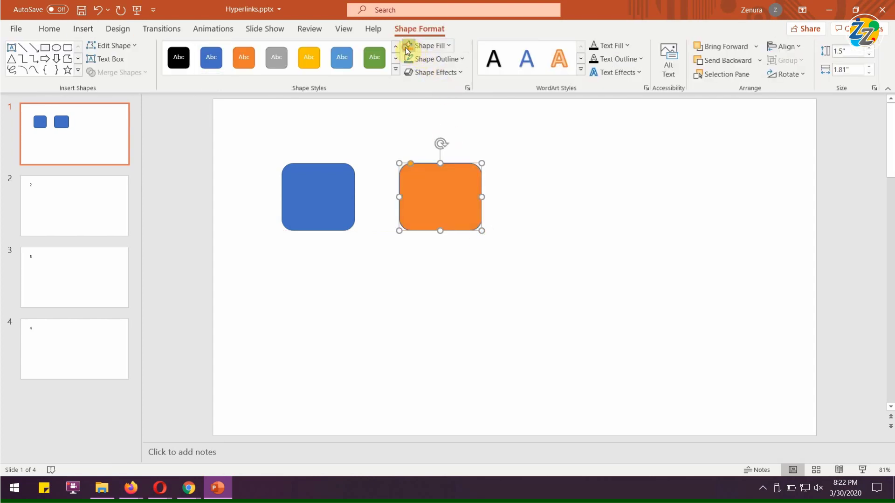
Step: Give the second rounded rectangle a green fill
left_click(374, 58)
left_click(515, 165)
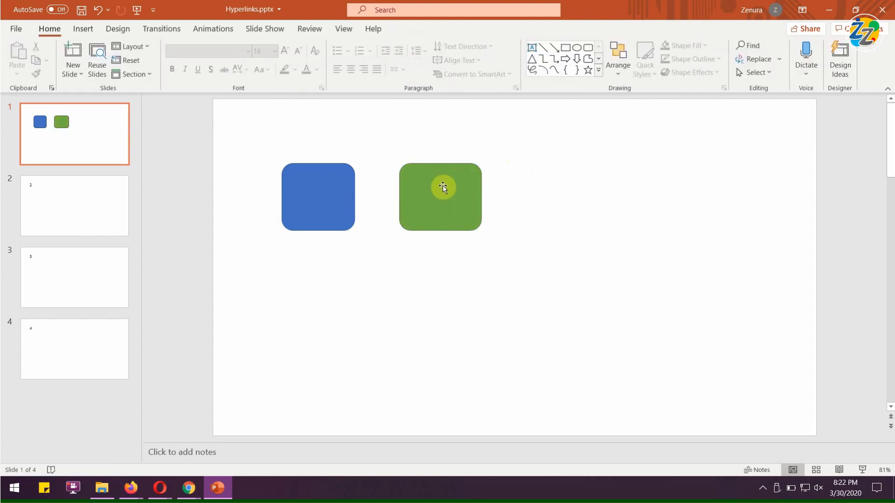
left_click(443, 187)
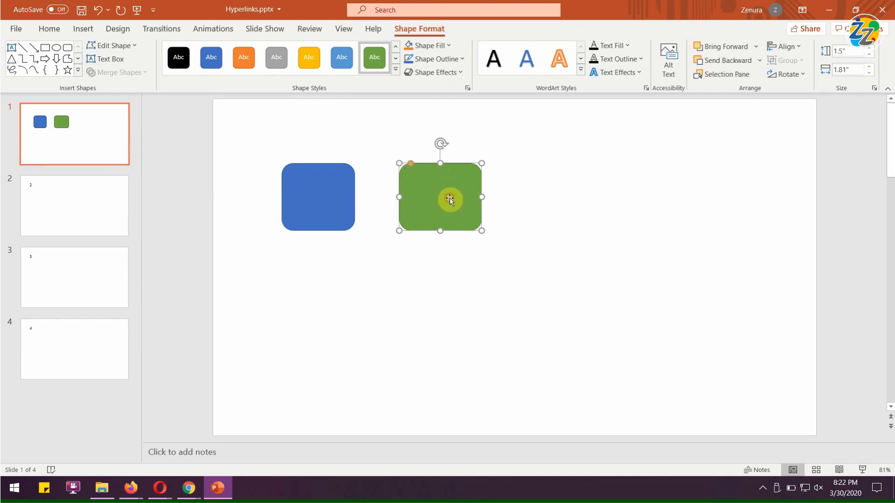
Step: Hyperlink the green rounded rectangle to slide 4 under Place in This Document
right_click(427, 187)
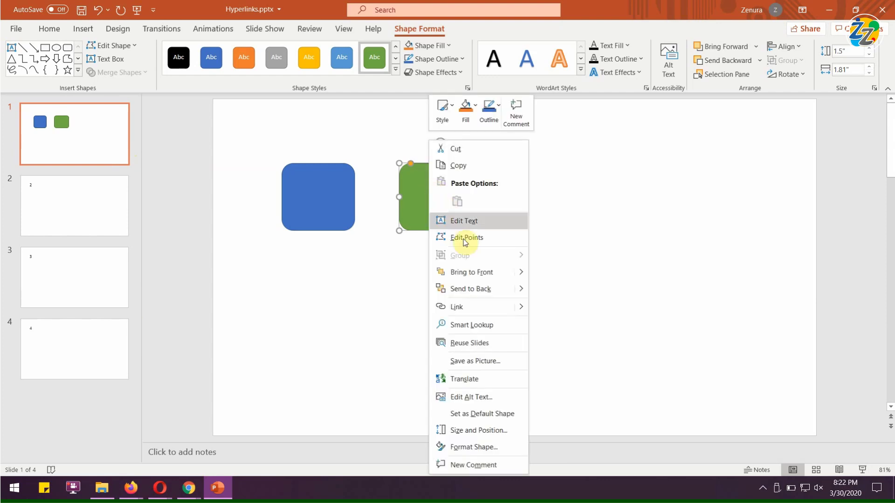
left_click(477, 307)
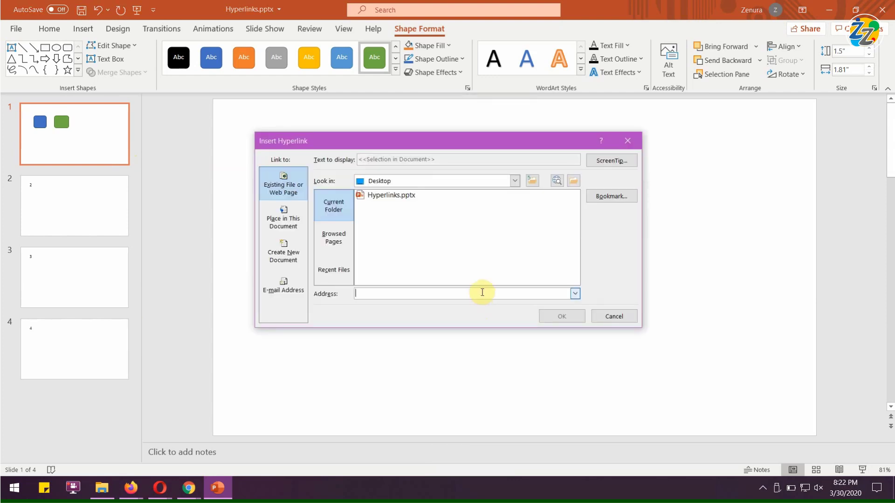
left_click(282, 217)
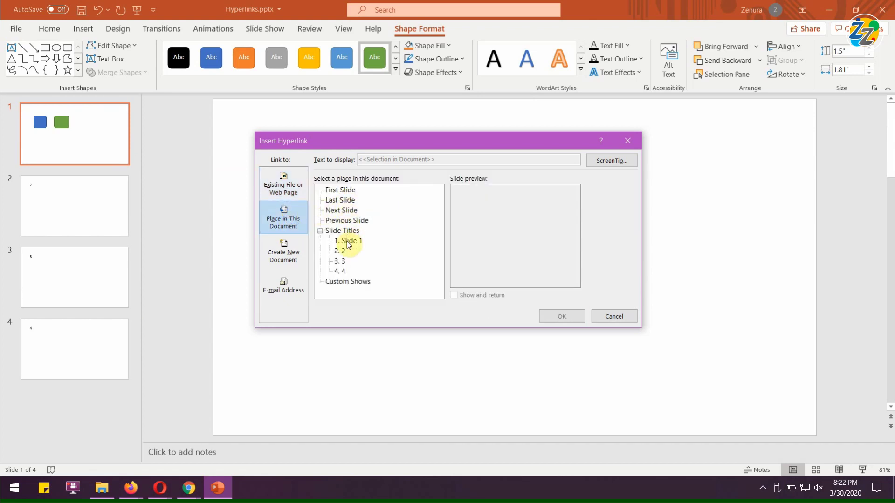
left_click(339, 272)
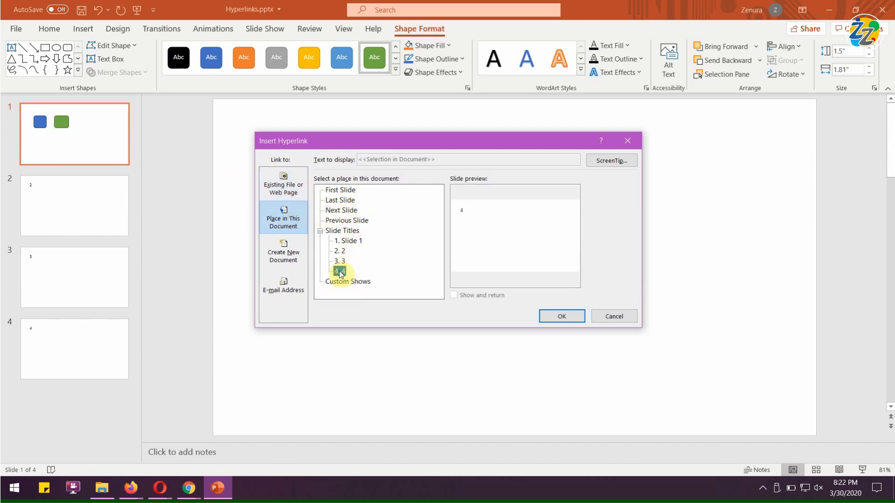
left_click(562, 316)
left_click(510, 247)
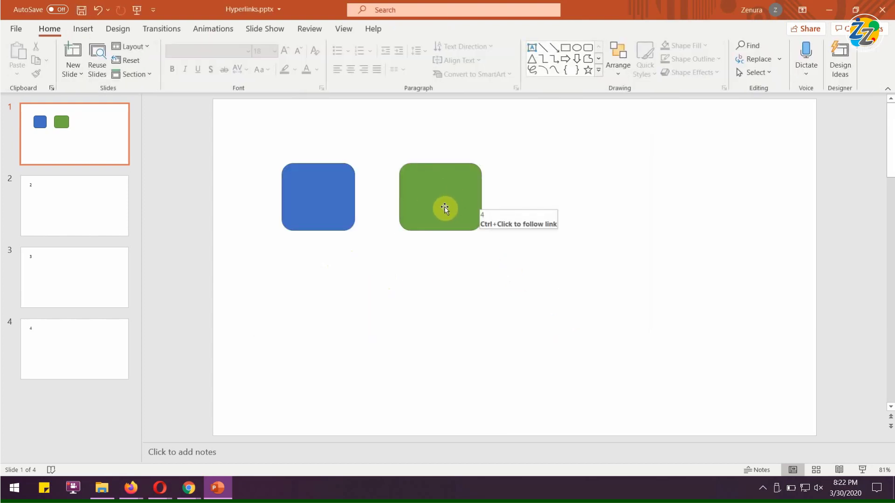
Step: Run the slide show, follow the green shape's link to slide 4, then exit the show
left_click(861, 470)
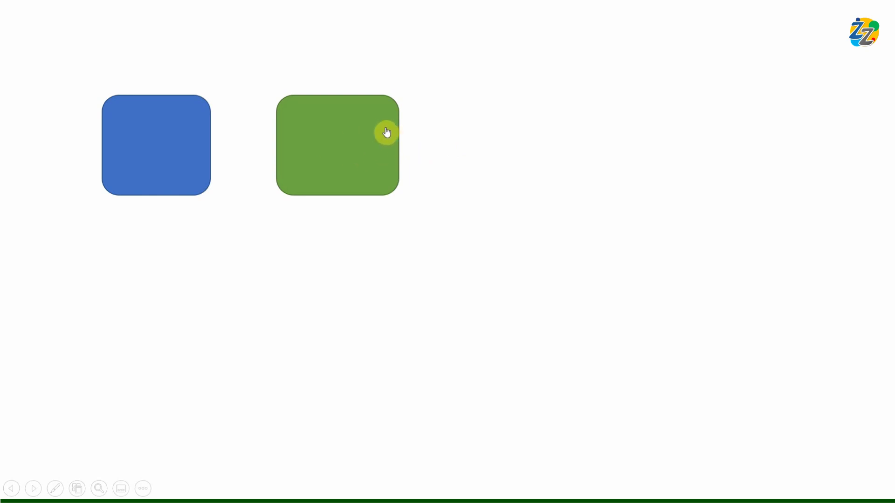
left_click(339, 145)
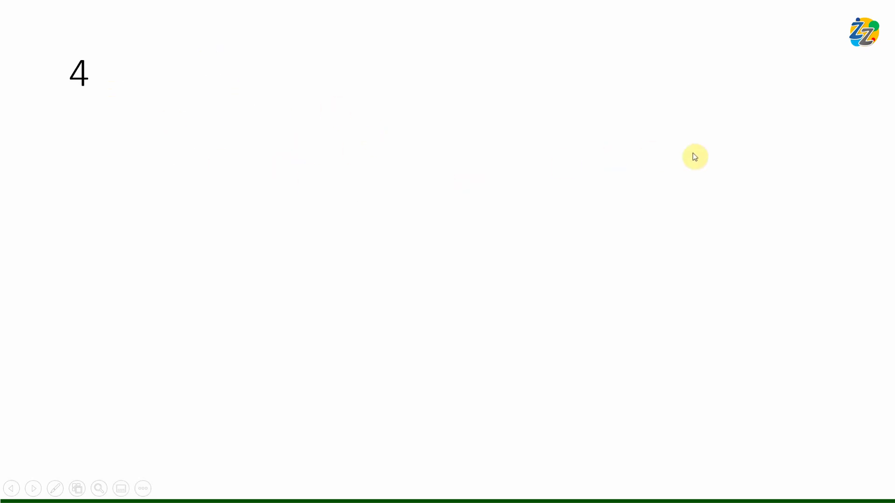
left_click(394, 188)
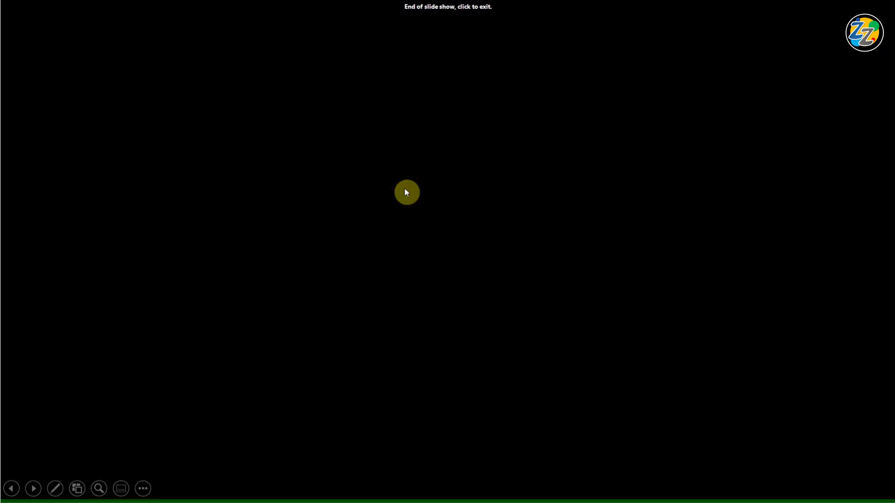
left_click(405, 190)
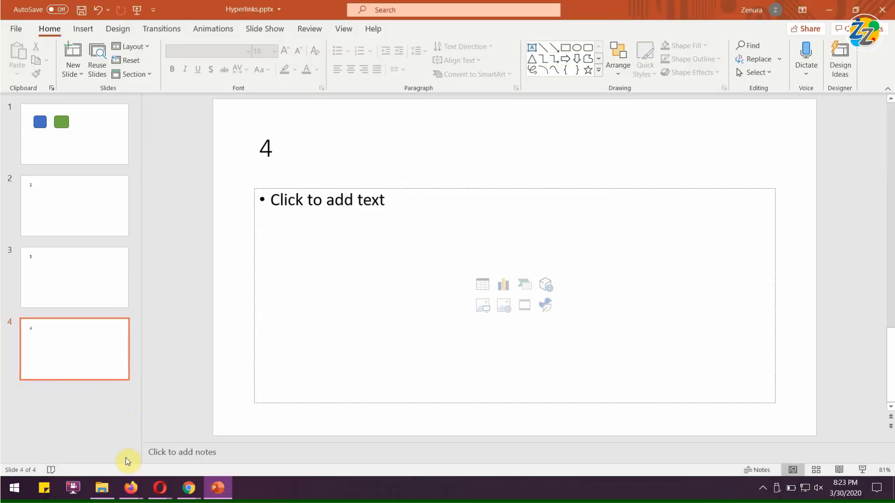
Step: On slide 1, Ctrl+click the green shape to confirm it opens slide 4, then return to slide 1
left_click(88, 141)
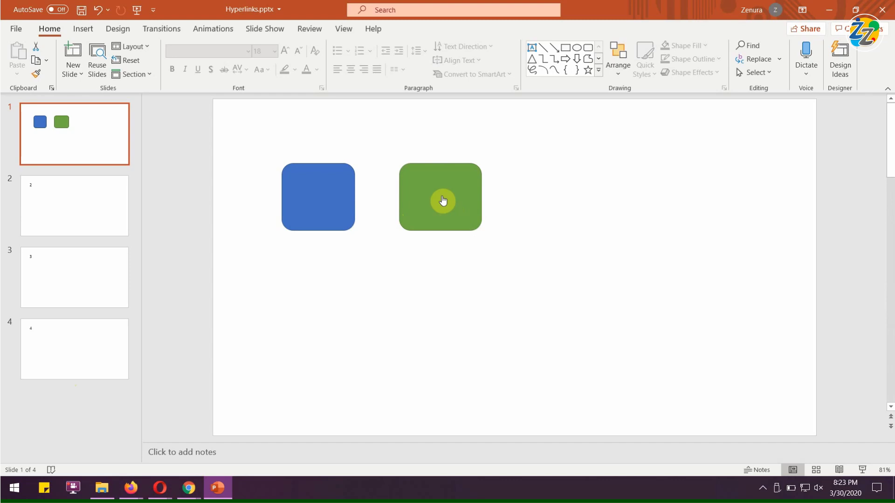
left_click(442, 200, "ctrl")
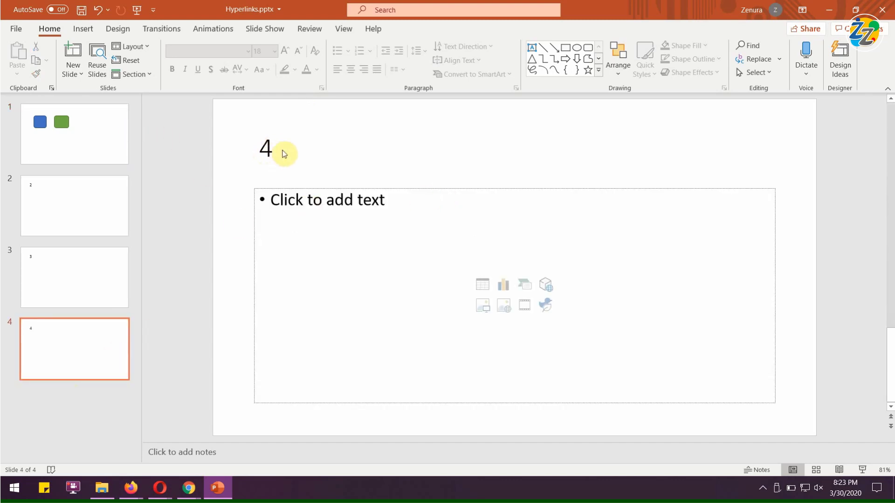
left_click(110, 130)
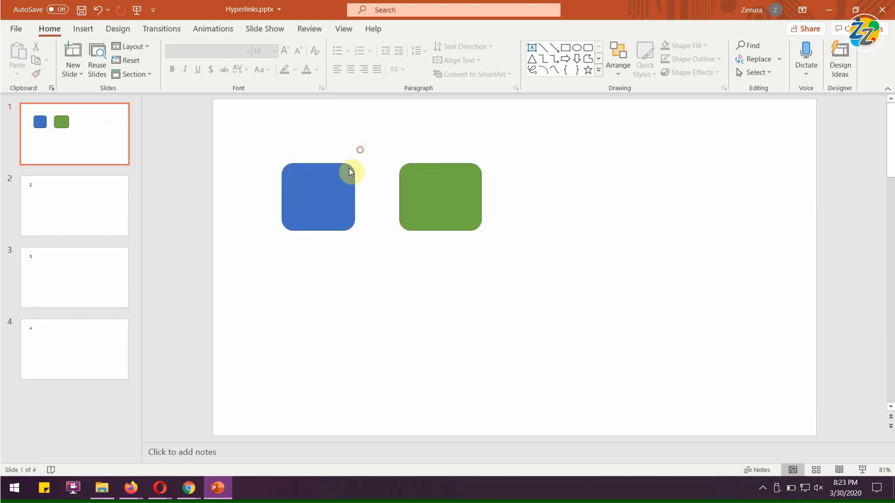
Step: Insert first-style WordArt reading 'Your text here' and place it below the two shapes
left_click_drag(251, 141, 386, 267)
left_click(387, 267)
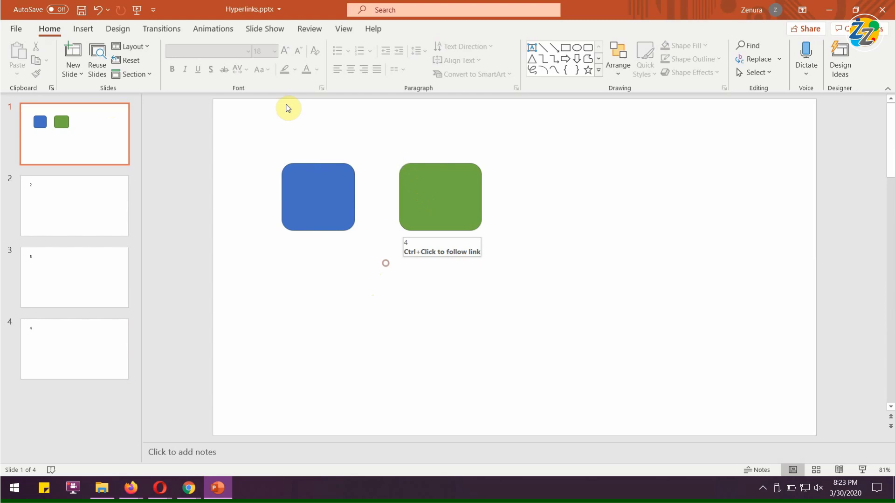
left_click(86, 29)
left_click(629, 74)
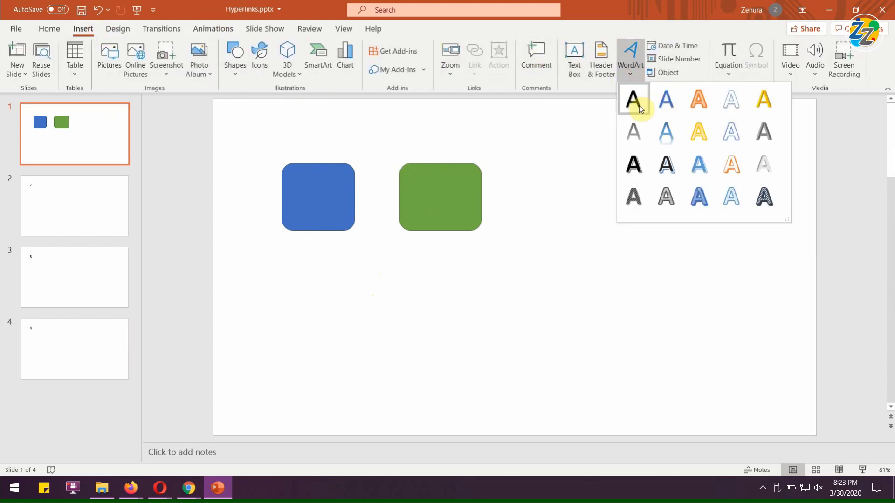
left_click(637, 107)
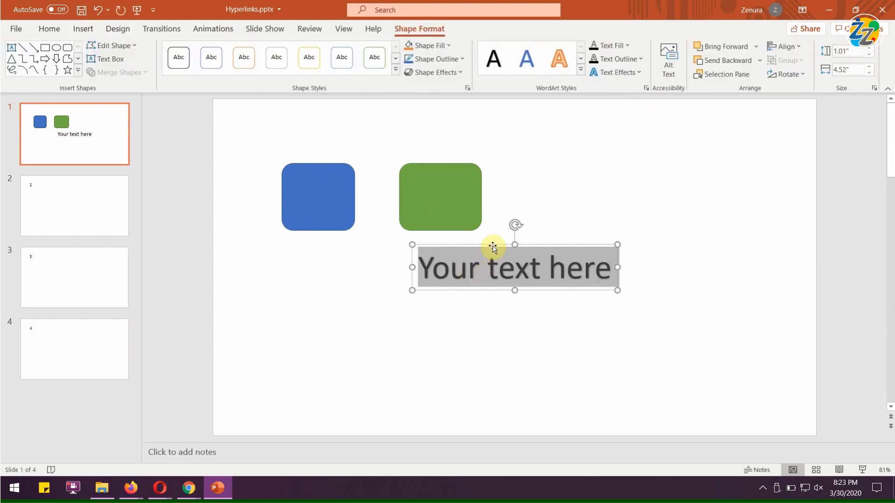
left_click_drag(491, 247, 430, 267)
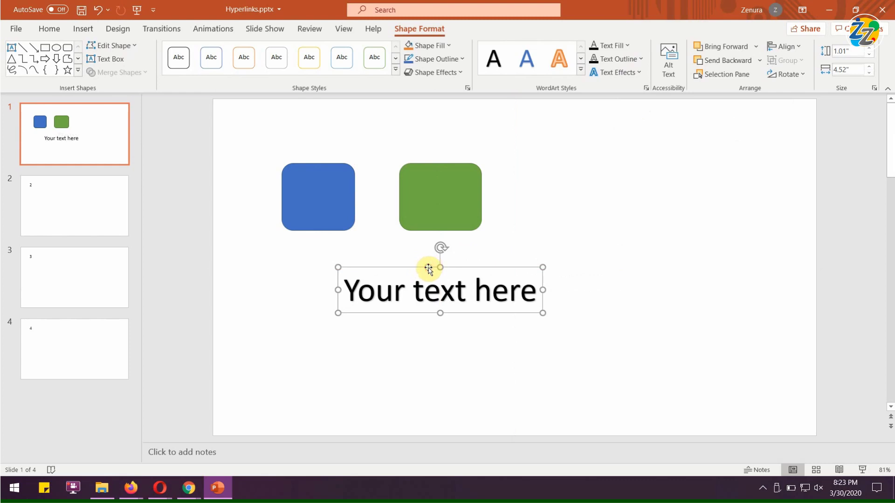
Step: Hyperlink the WordArt to slide 3 in this document
right_click(428, 267)
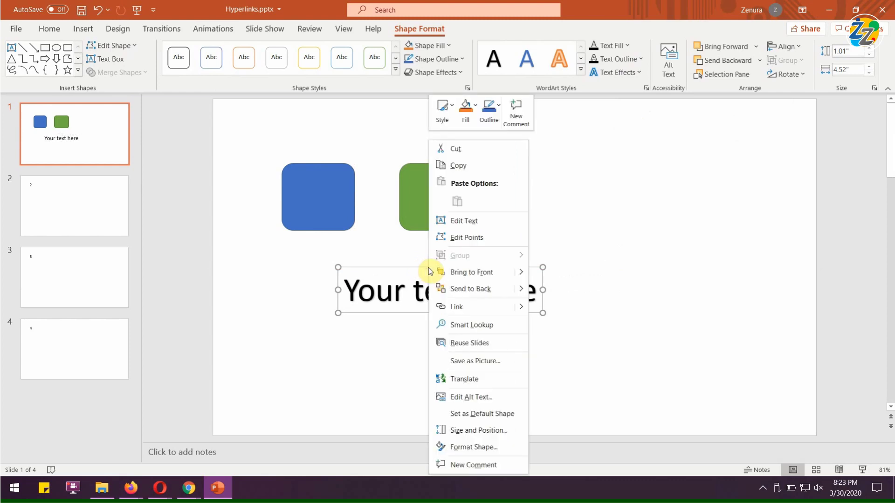
left_click(458, 307)
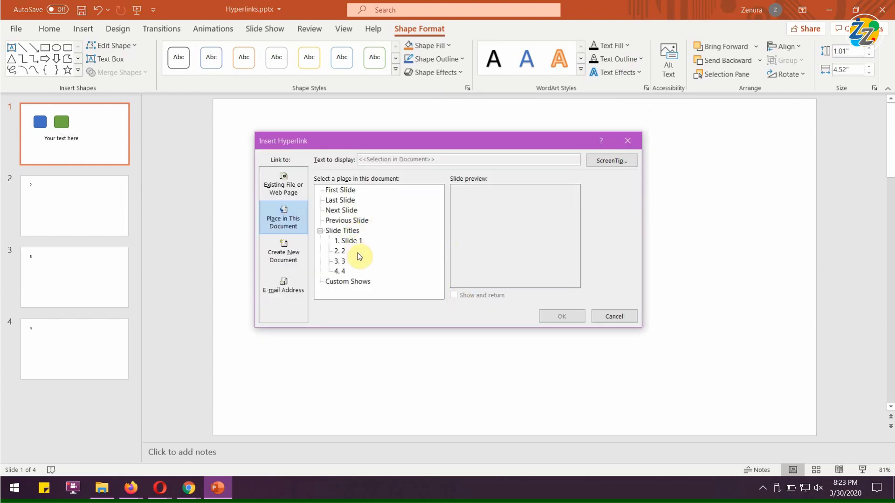
left_click(340, 261)
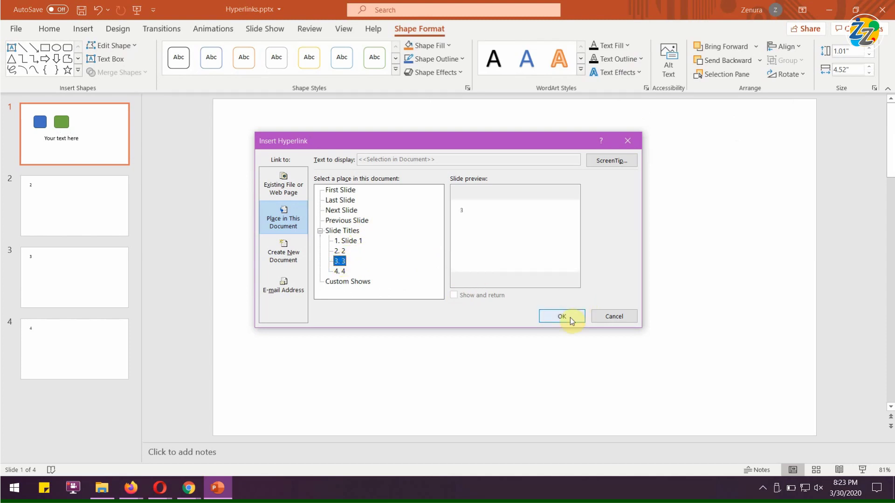
left_click(569, 318)
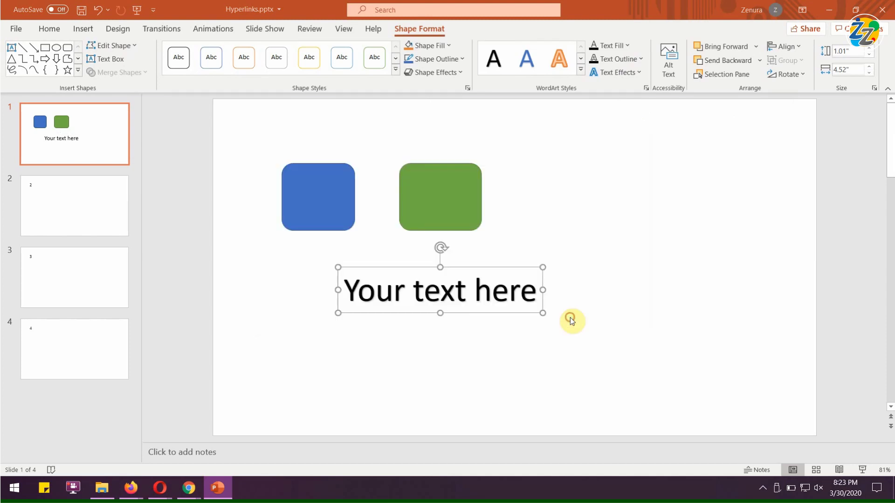
left_click(861, 470)
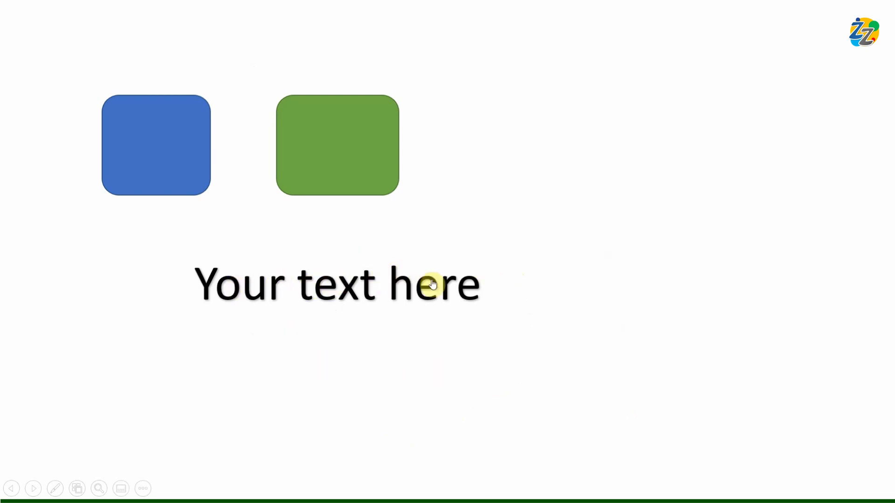
left_click(359, 270)
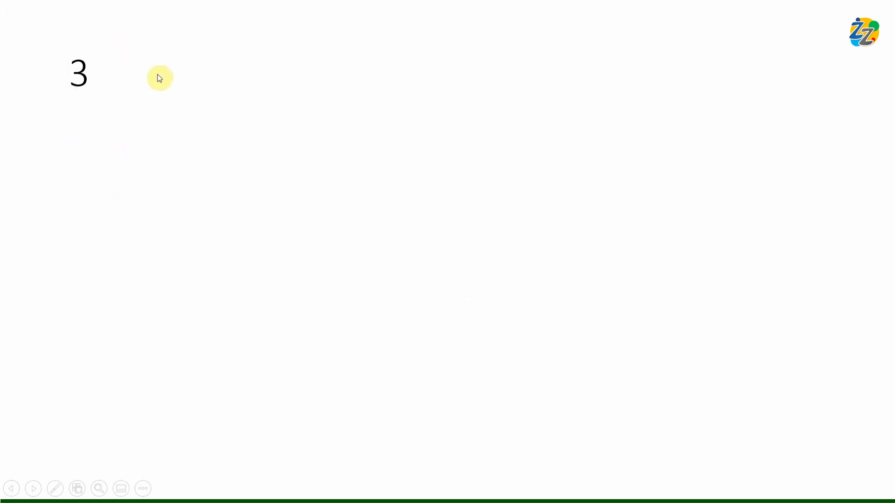
key("Escape")
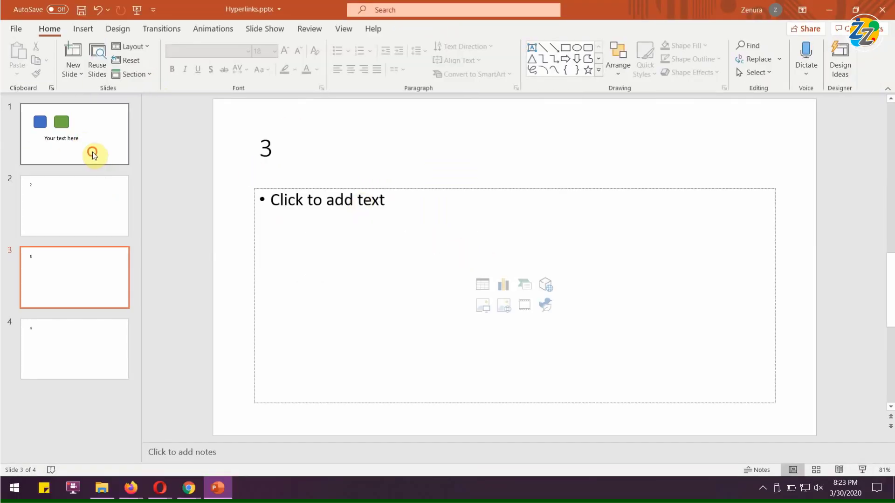
left_click(93, 152)
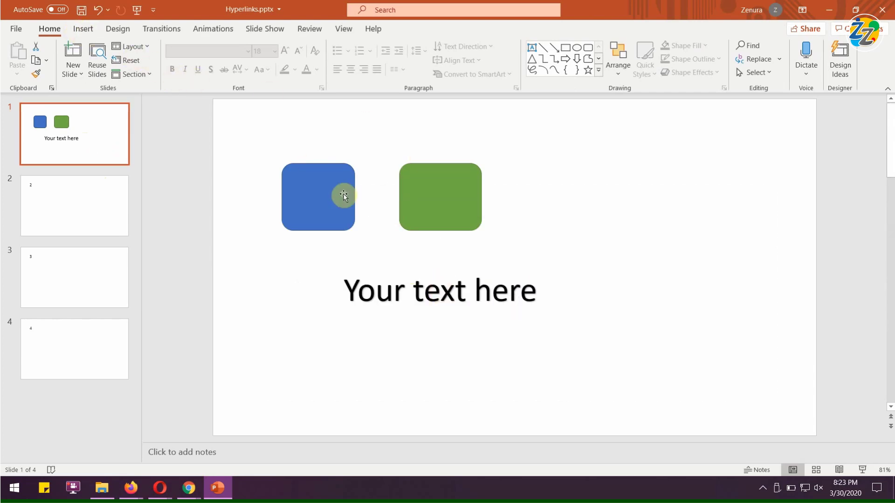
Step: Insert Logo.png from the Camera Roll folder and move it right of the green shape
left_click(83, 31)
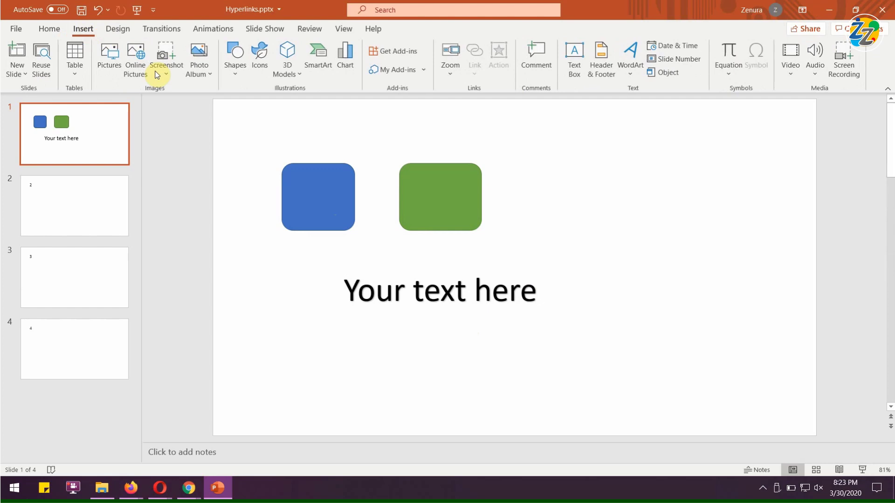
left_click(108, 64)
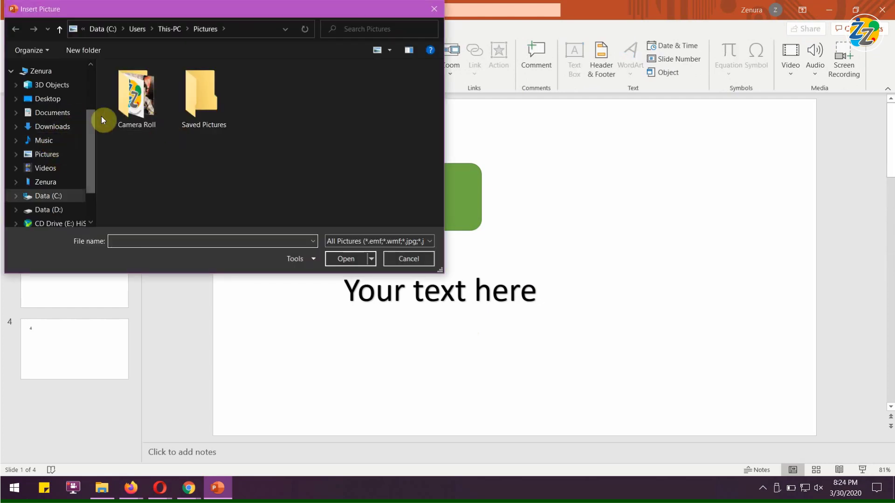
double_click(137, 93)
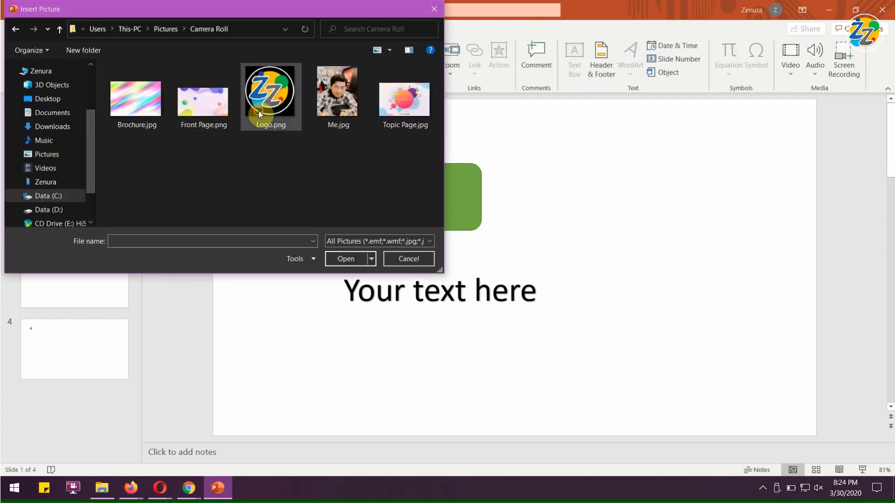
left_click(260, 114)
left_click(341, 256)
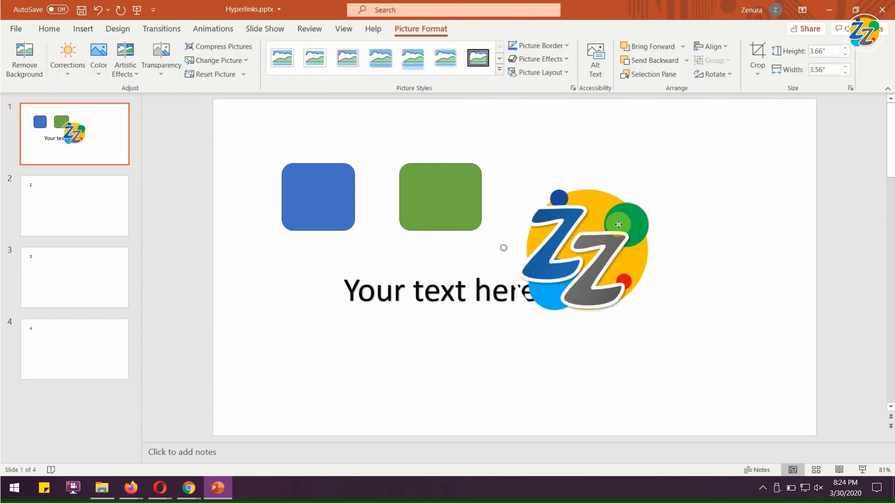
mouse_move(618, 224)
left_mouse_down()
mouse_move(645, 249)
mouse_move(638, 247)
left_mouse_up()
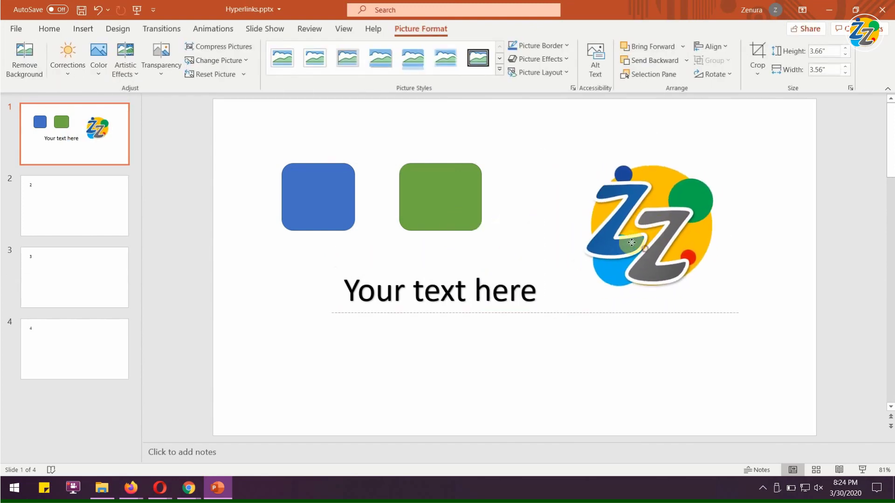
Step: Hyperlink the logo picture to slide 2 and start the slide show
right_click(638, 212)
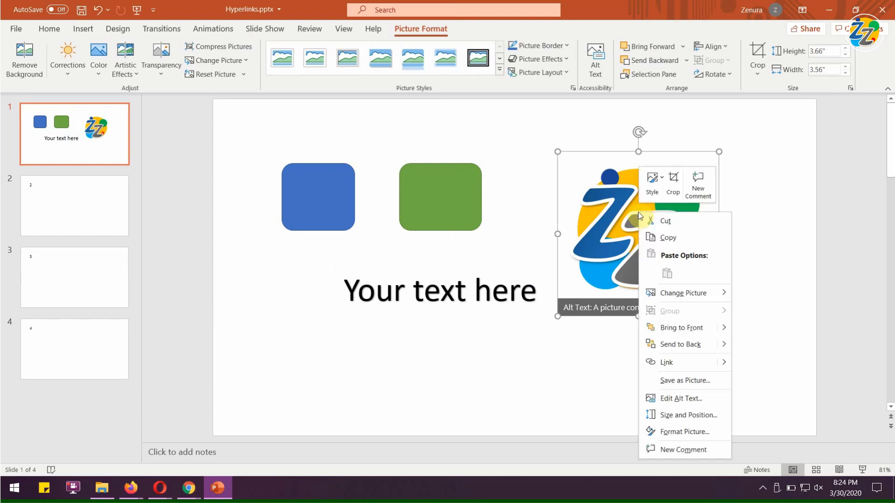
left_click(676, 363)
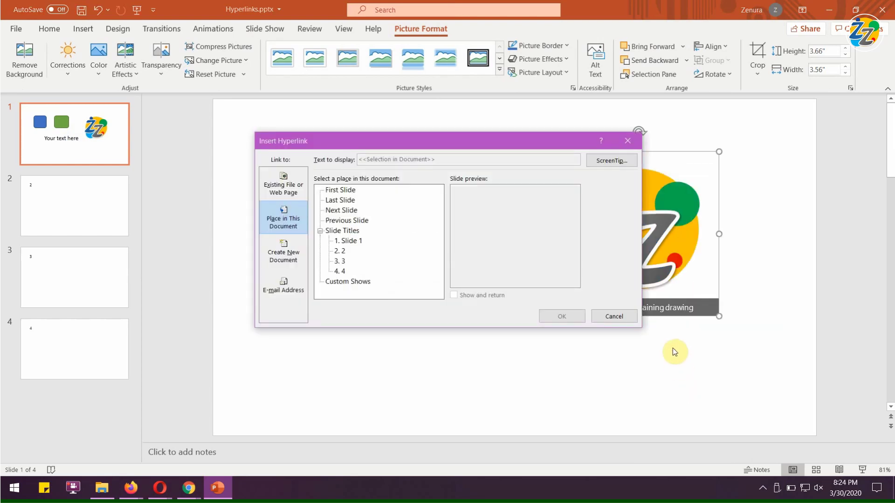
left_click(338, 251)
left_click(567, 320)
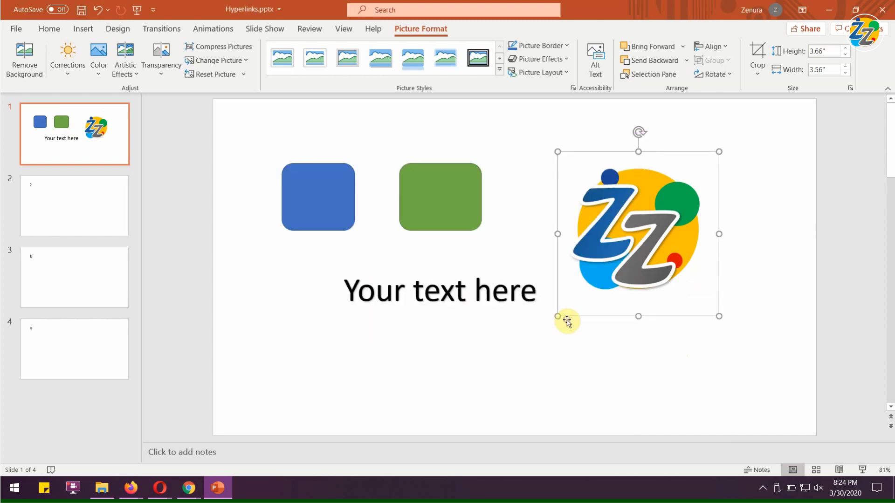
left_click(859, 469)
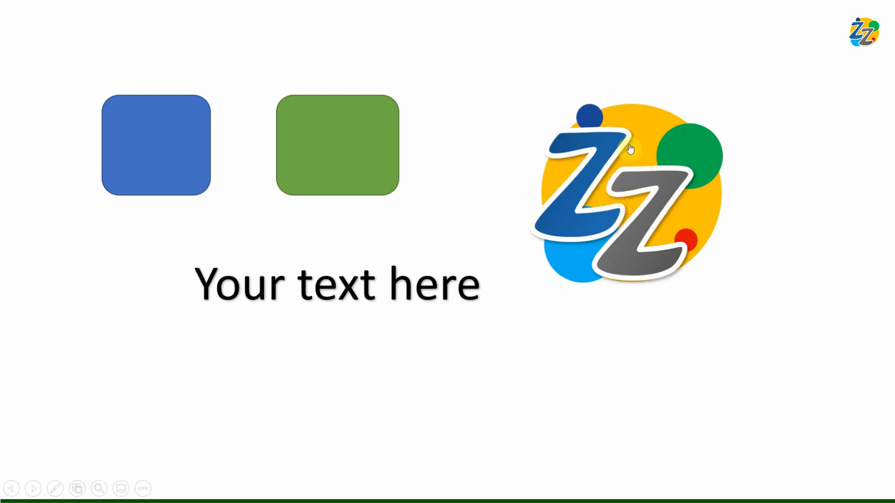
Step: Click the logo in the show to reach slide 2, end the show with Esc, and reopen slide 1
left_click(635, 193)
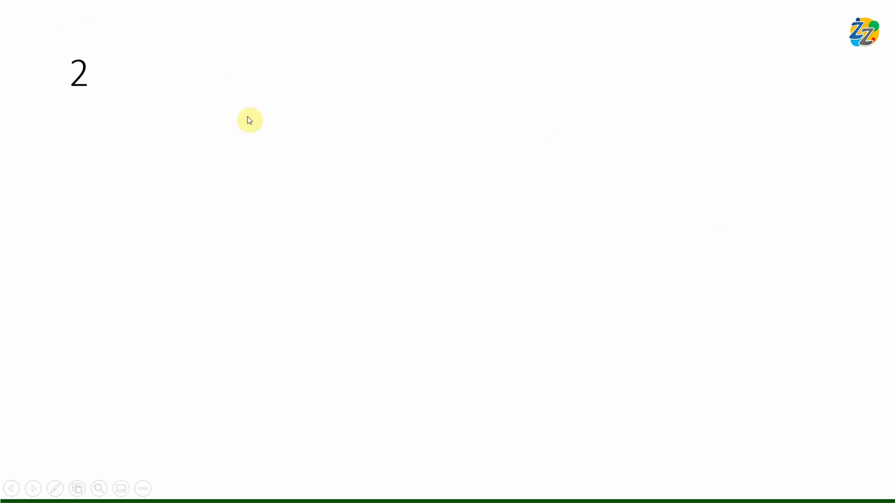
key("Escape")
left_click(97, 144)
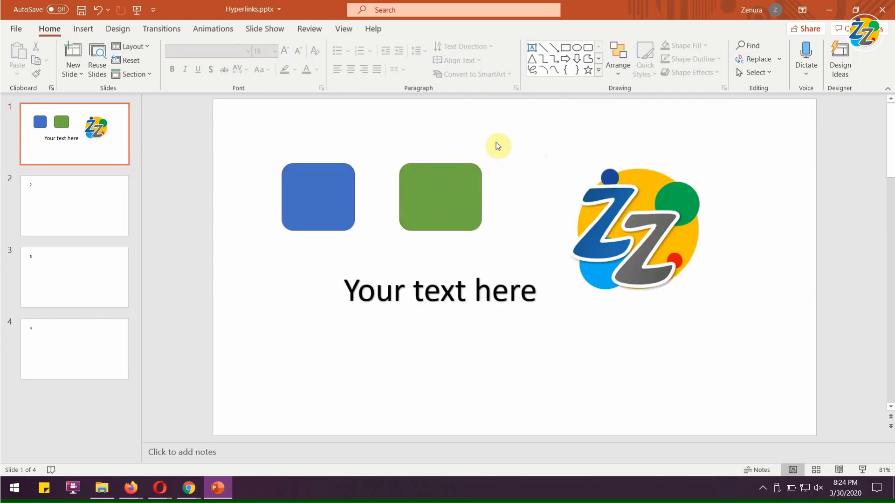
Step: Remove the existing hyperlink from the green shape
left_click(450, 213)
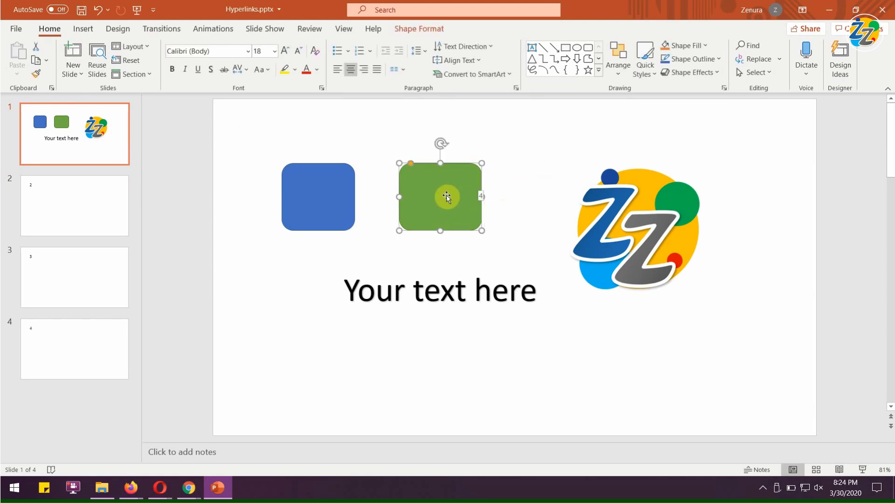
right_click(461, 194)
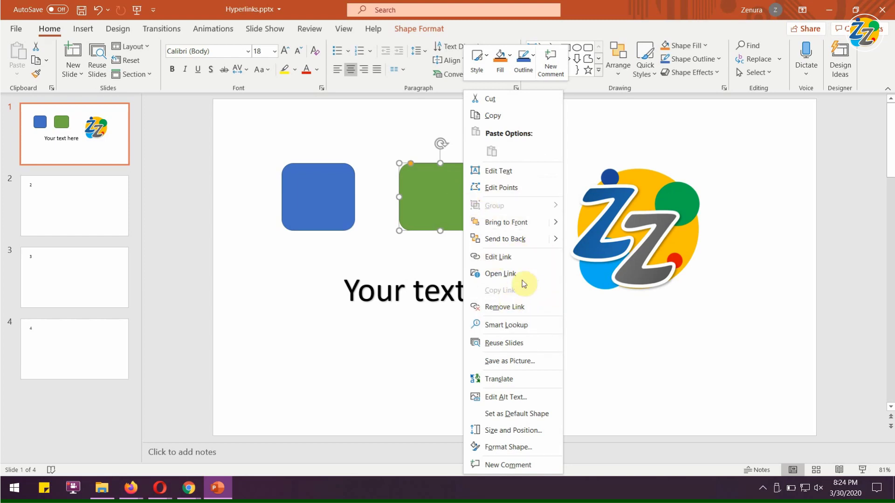
left_click(515, 310)
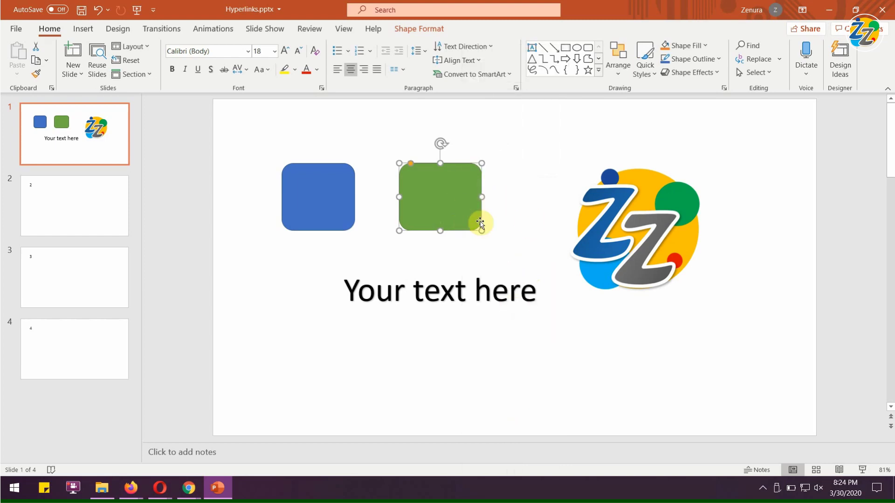
Step: Give the green shape a new hyperlink to a slide in this presentation
right_click(441, 194)
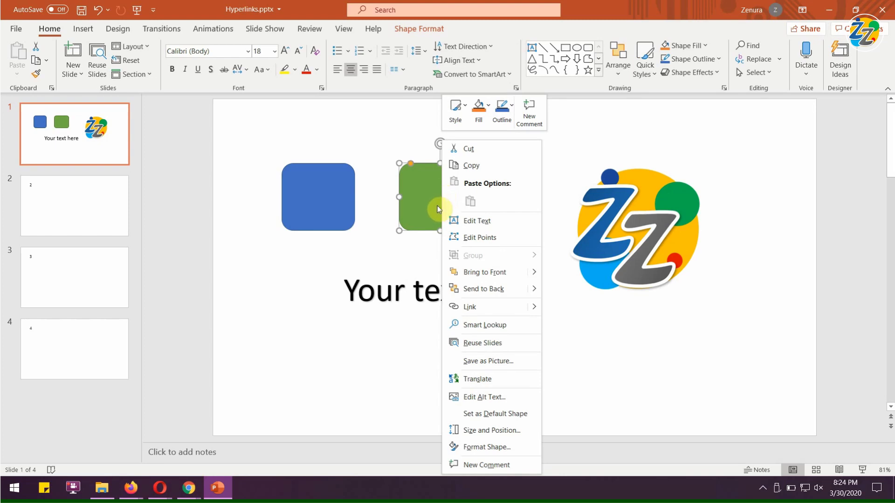
left_click(478, 306)
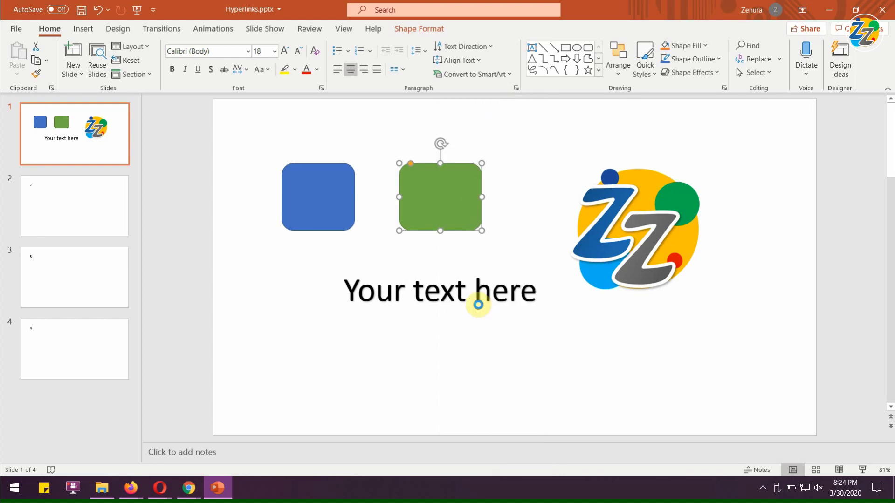
left_click(339, 271)
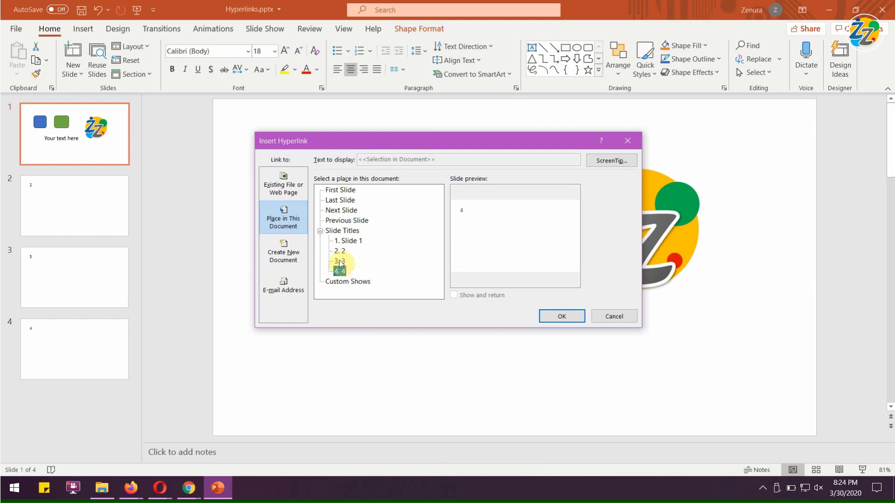
left_click(577, 319)
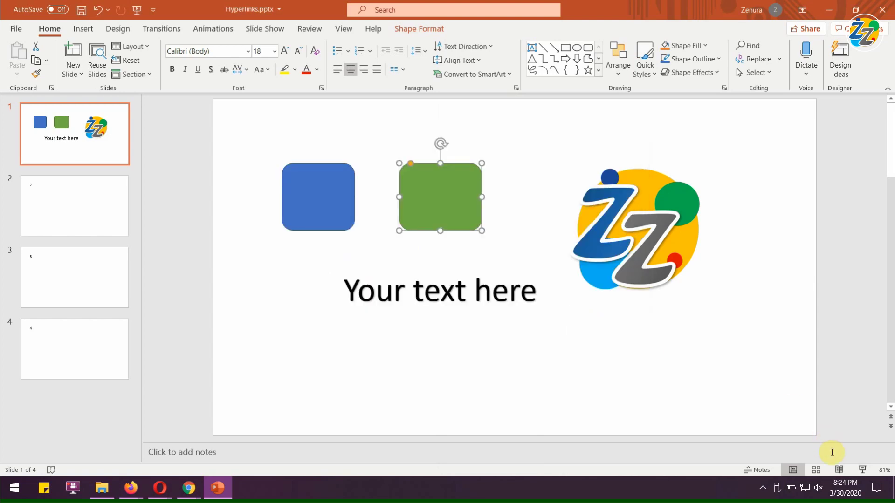
left_click(861, 471)
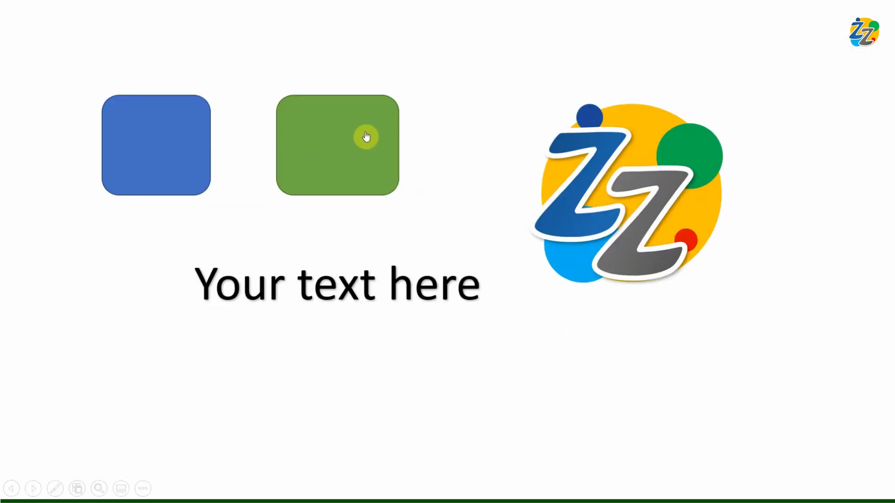
left_click(348, 155)
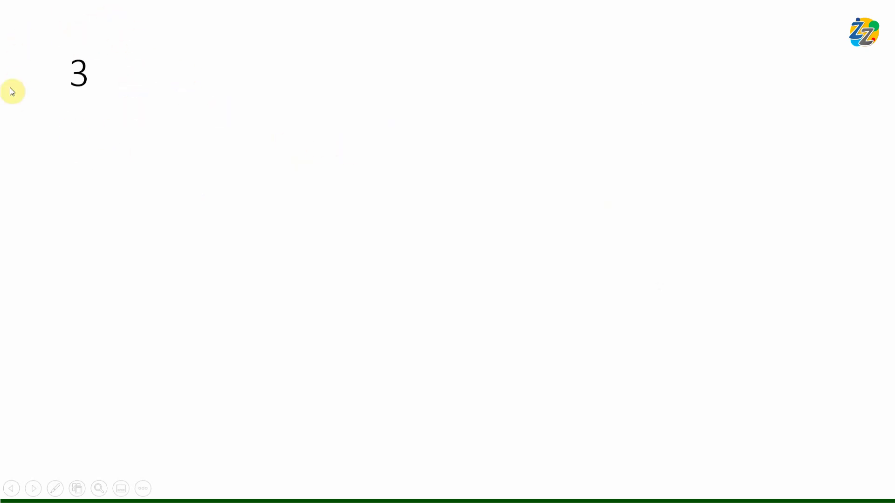
key("Escape")
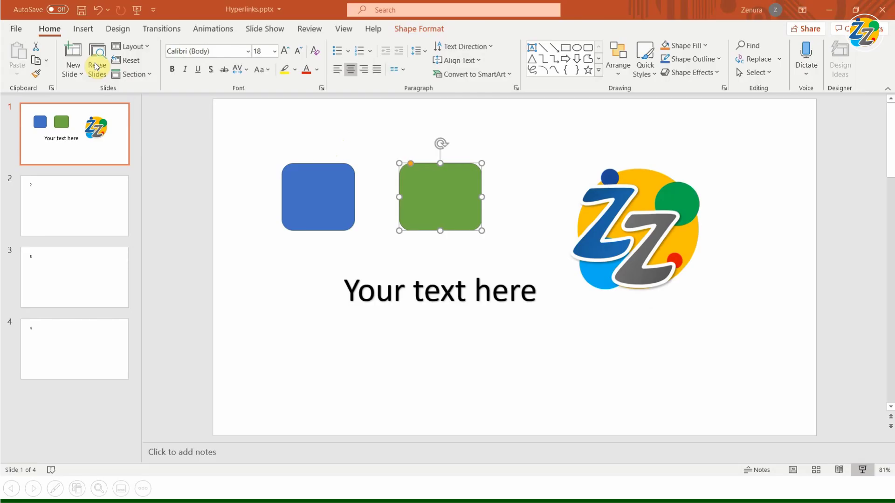
left_click(89, 148)
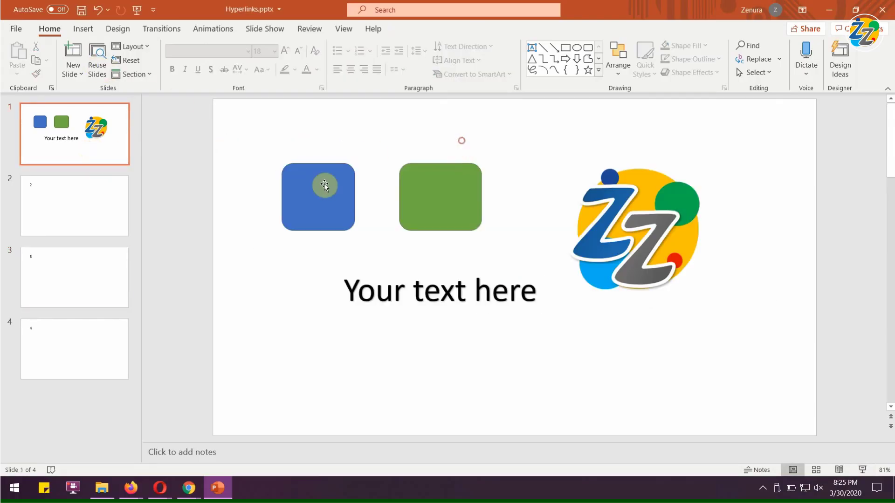